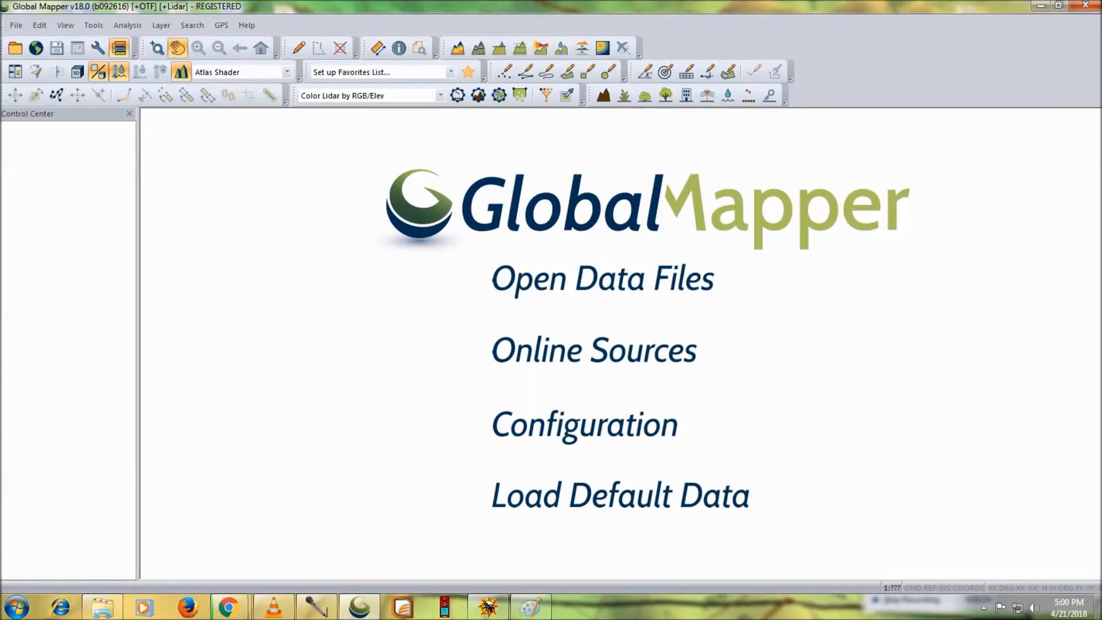
Load the B32 ZIP archive of elevation data from the DEM DATA folder.
click(16, 25)
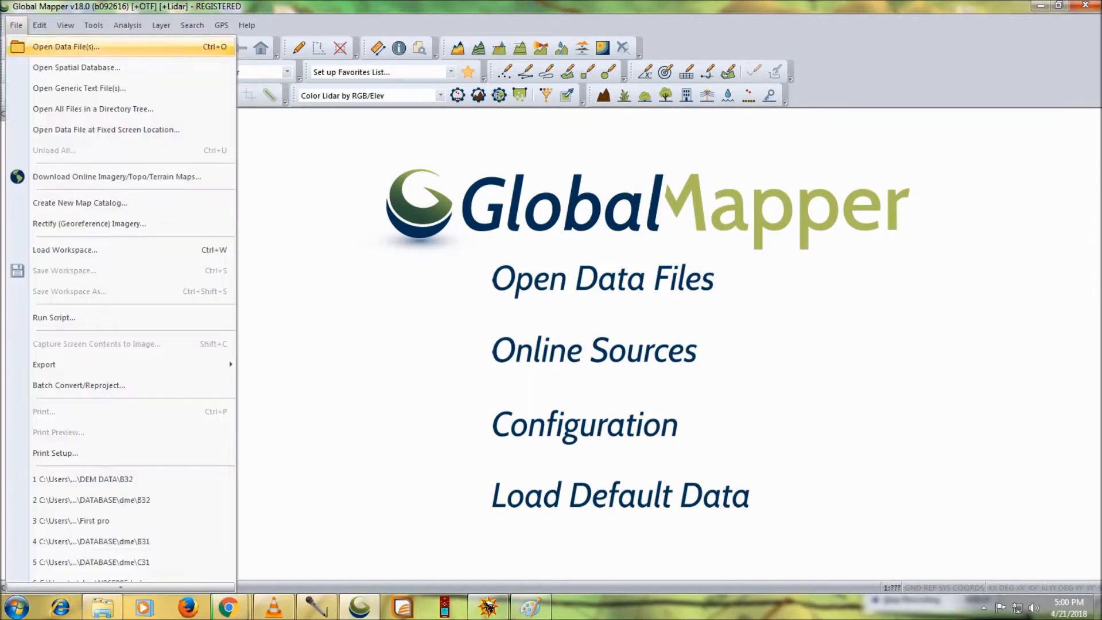
click(16, 25)
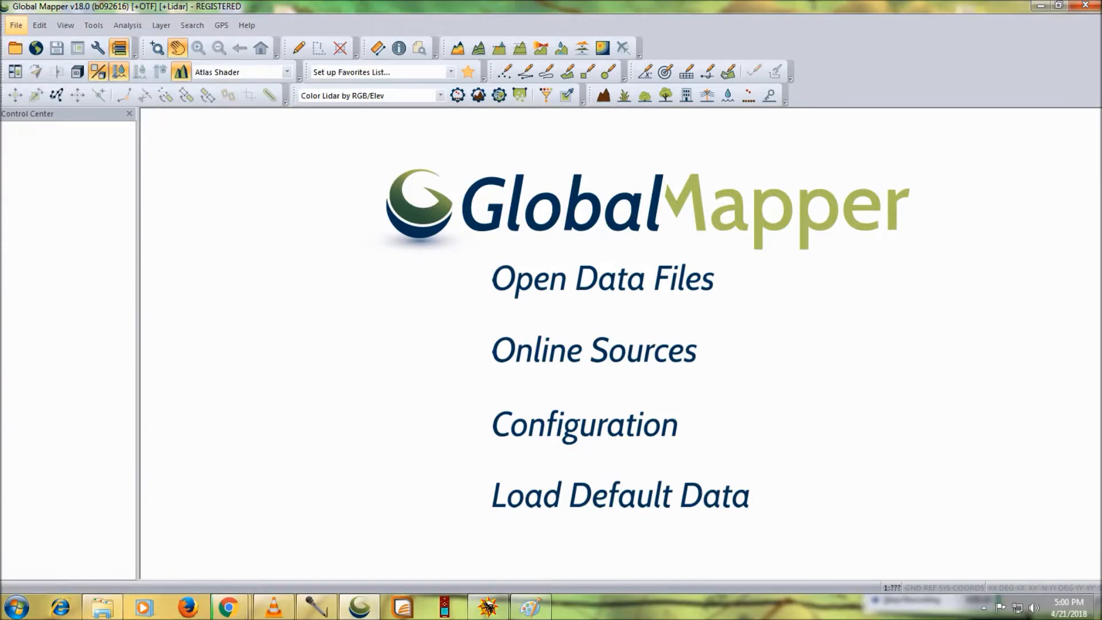
click(602, 284)
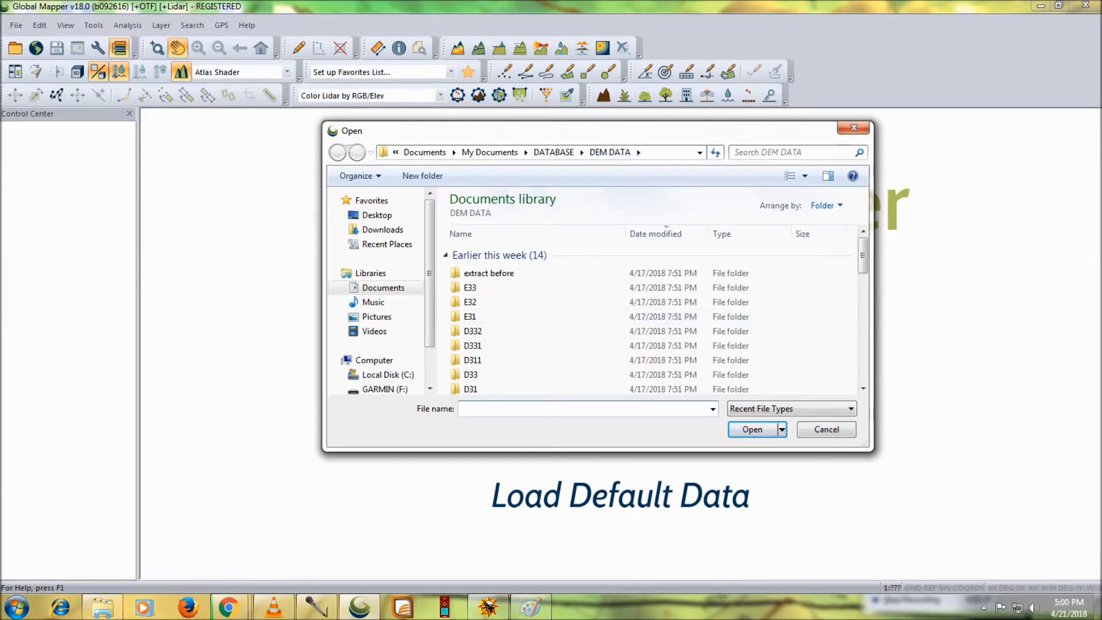
scroll(717, 258, down, 2)
scroll(717, 258, down, 8)
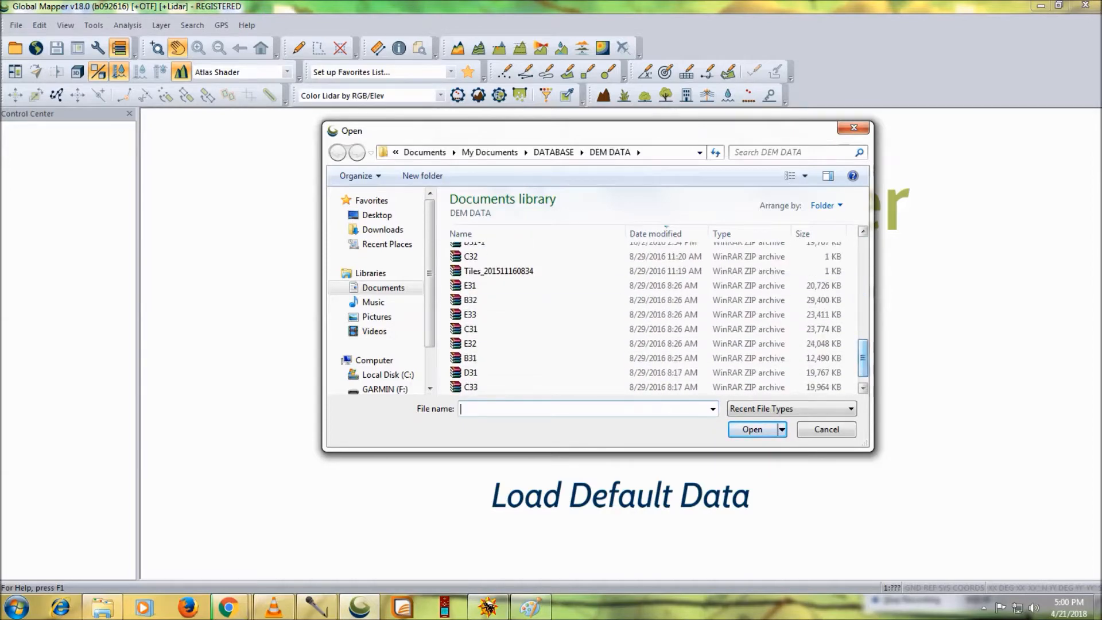
click(534, 299)
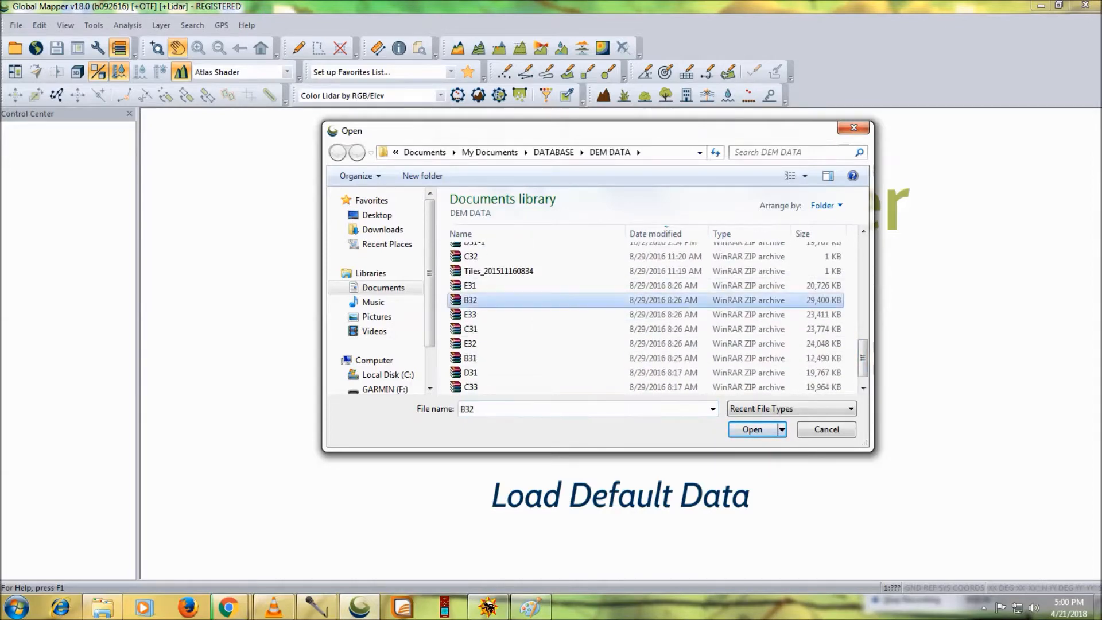
click(751, 429)
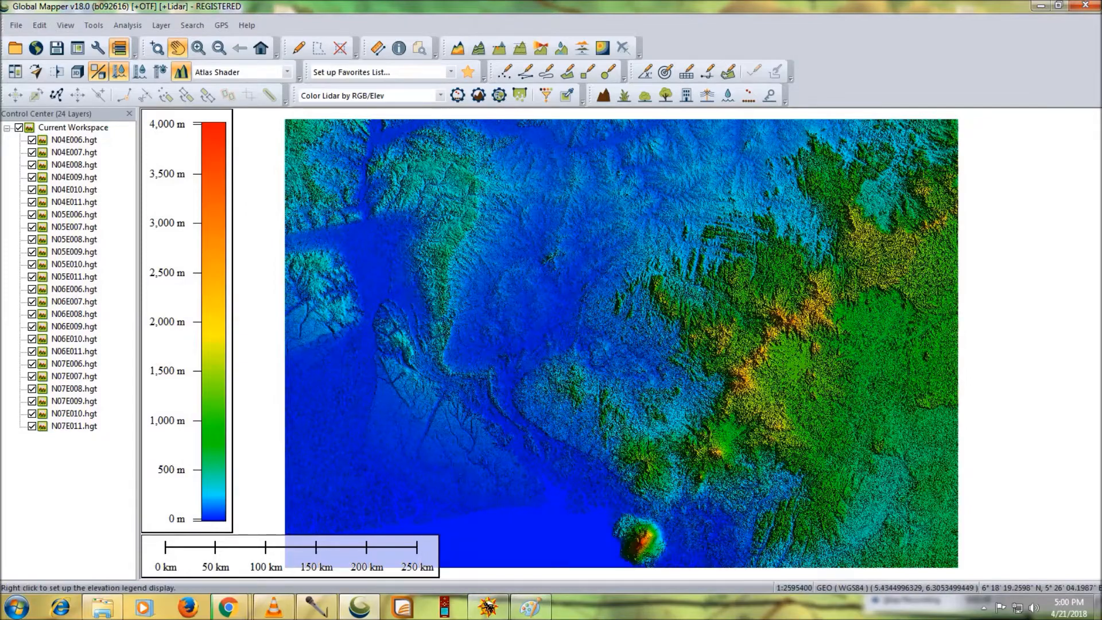
Examine the loaded terrain around the high coastal mountain and the highlands to its northeast.
scroll(658, 375, up, 1)
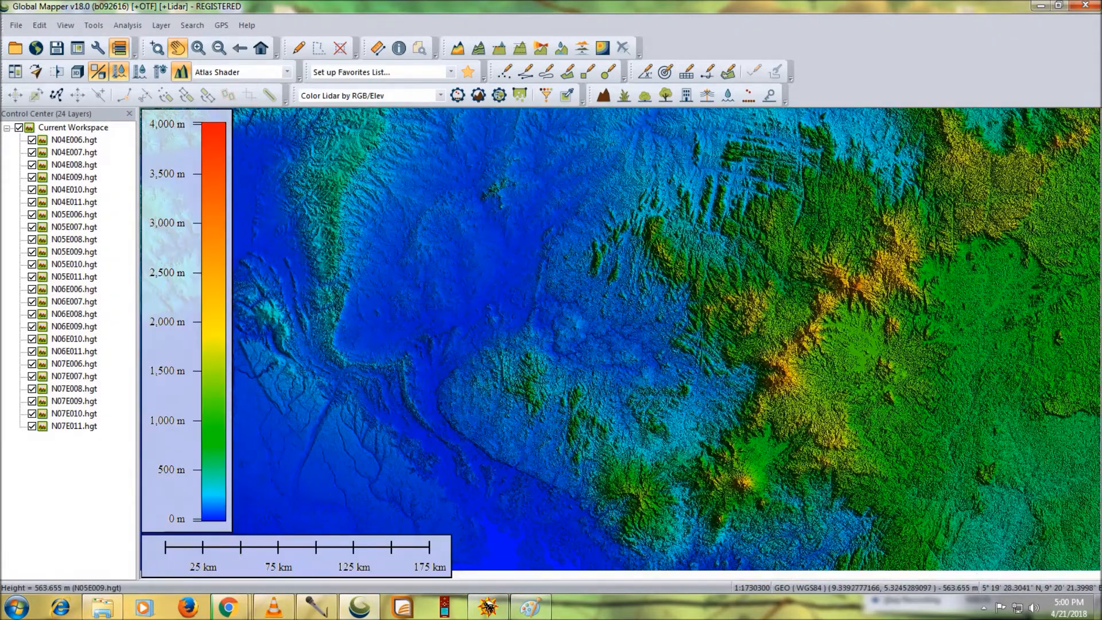
scroll(635, 334, down, 2)
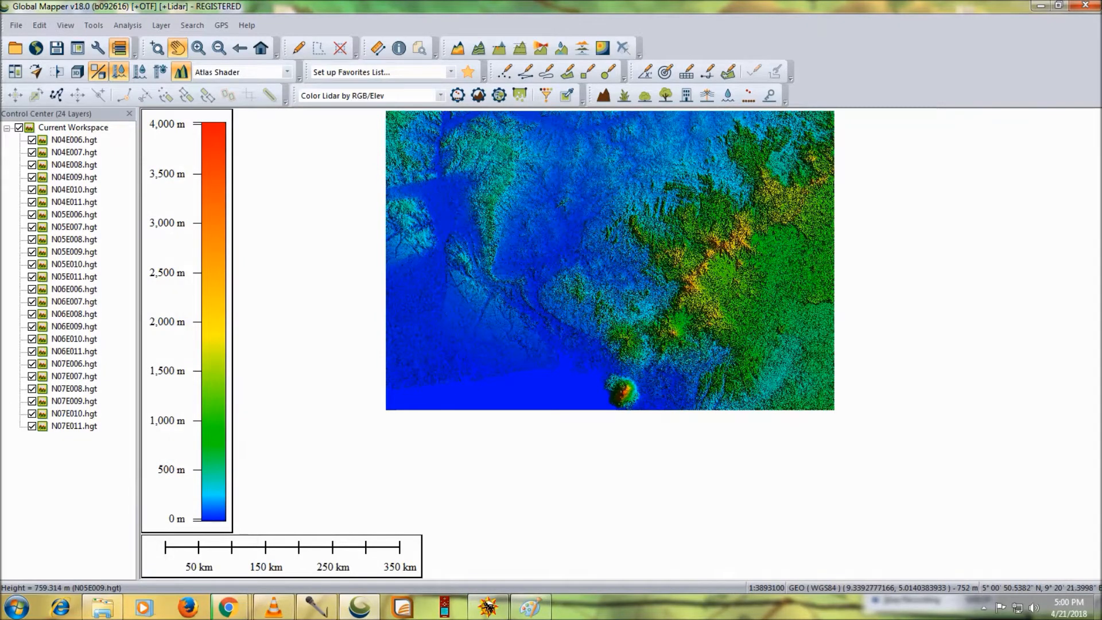
scroll(618, 475, up, 1)
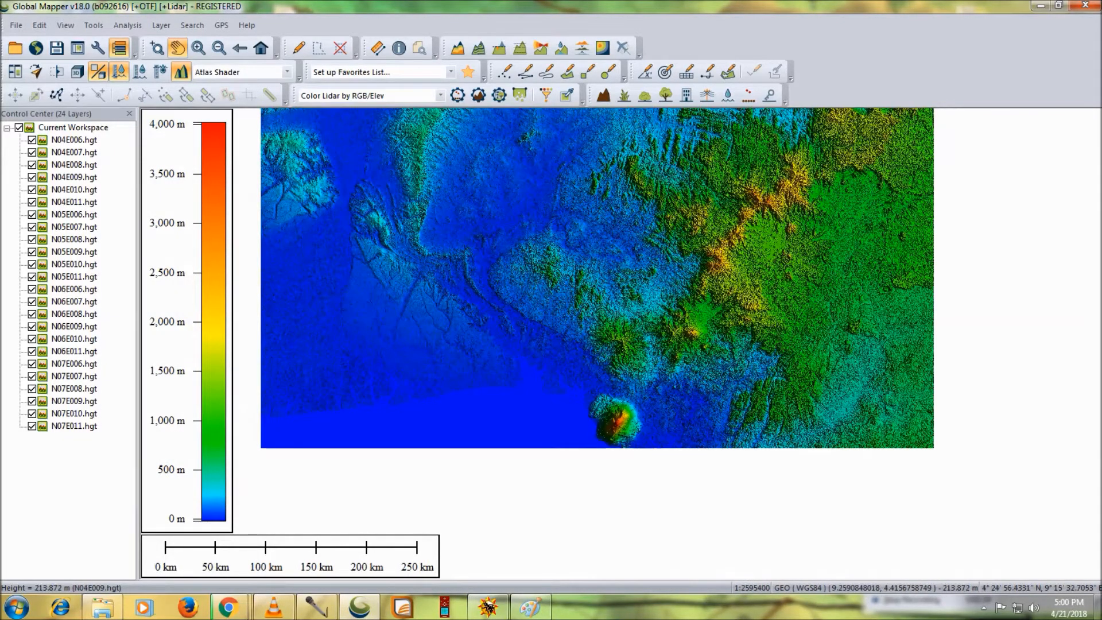
scroll(624, 353, up, 3)
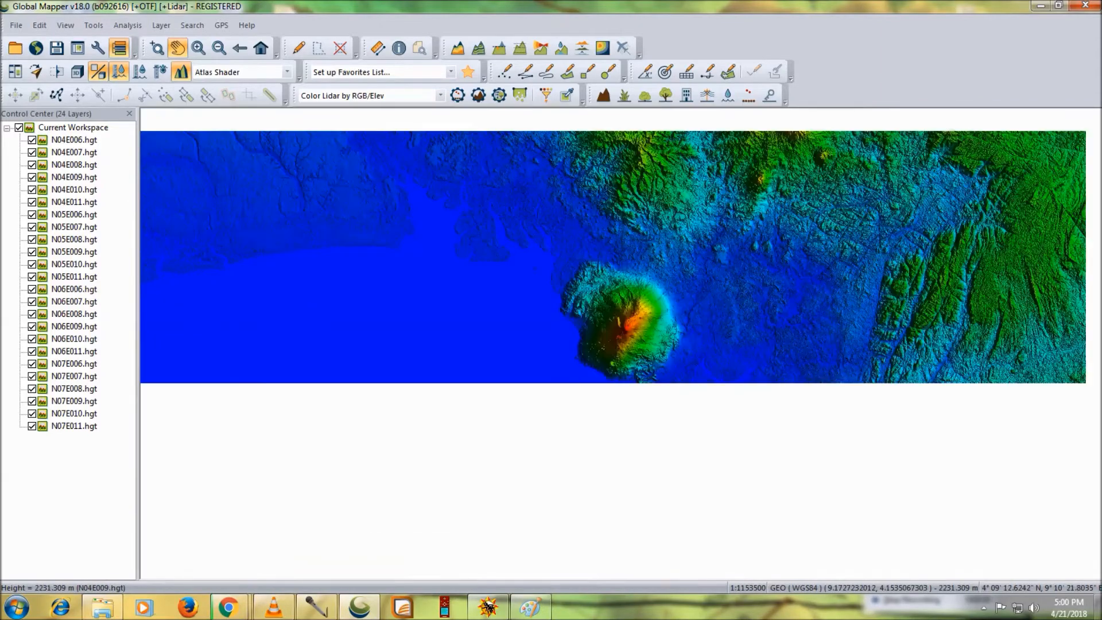
scroll(634, 354, up, 1)
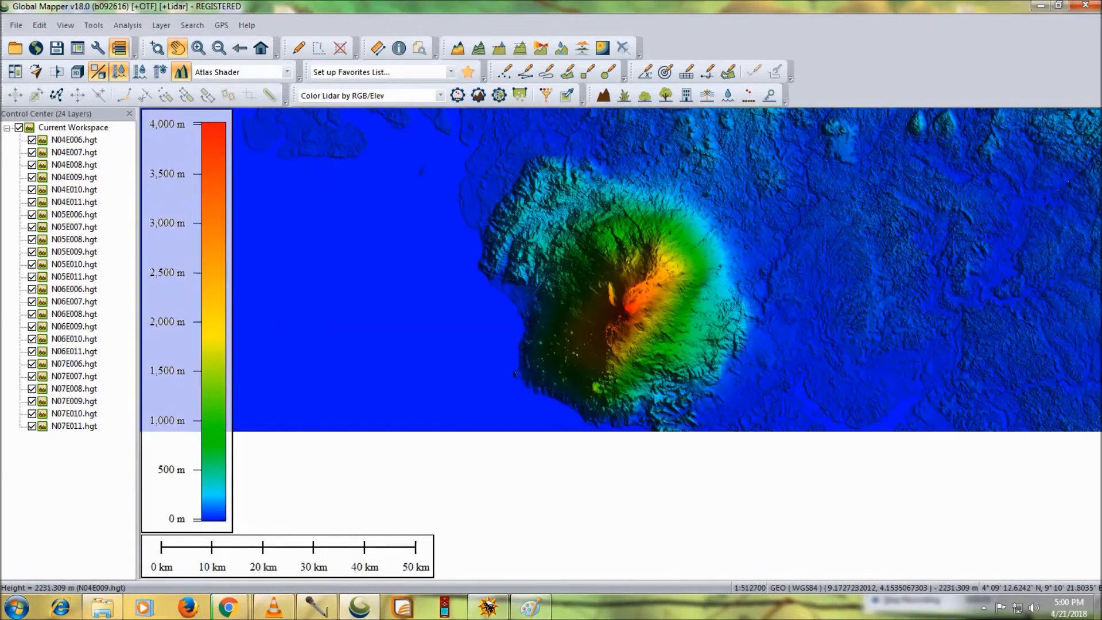
scroll(631, 336, up, 1)
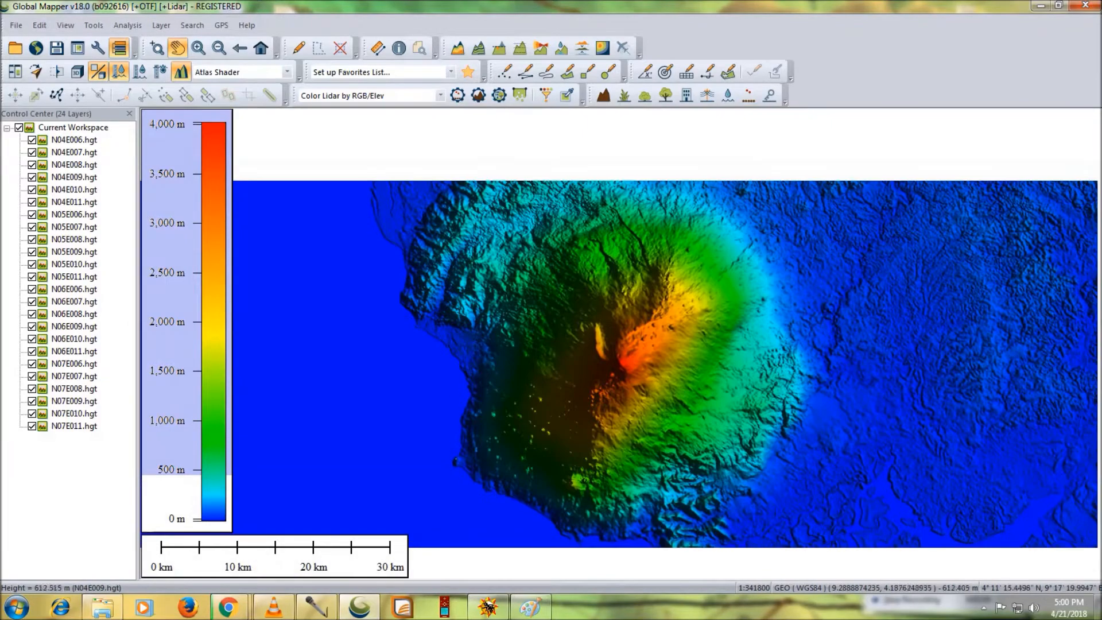
drag(727, 315, 724, 351)
drag(983, 198, 773, 401)
drag(970, 178, 743, 461)
drag(903, 265, 787, 478)
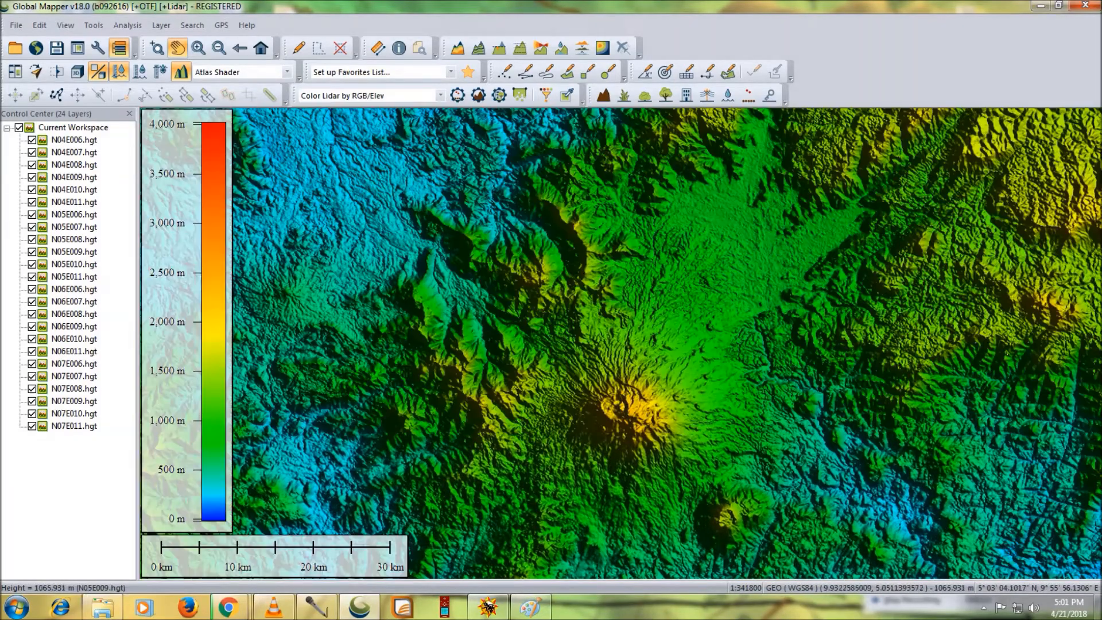
drag(556, 395, 860, 215)
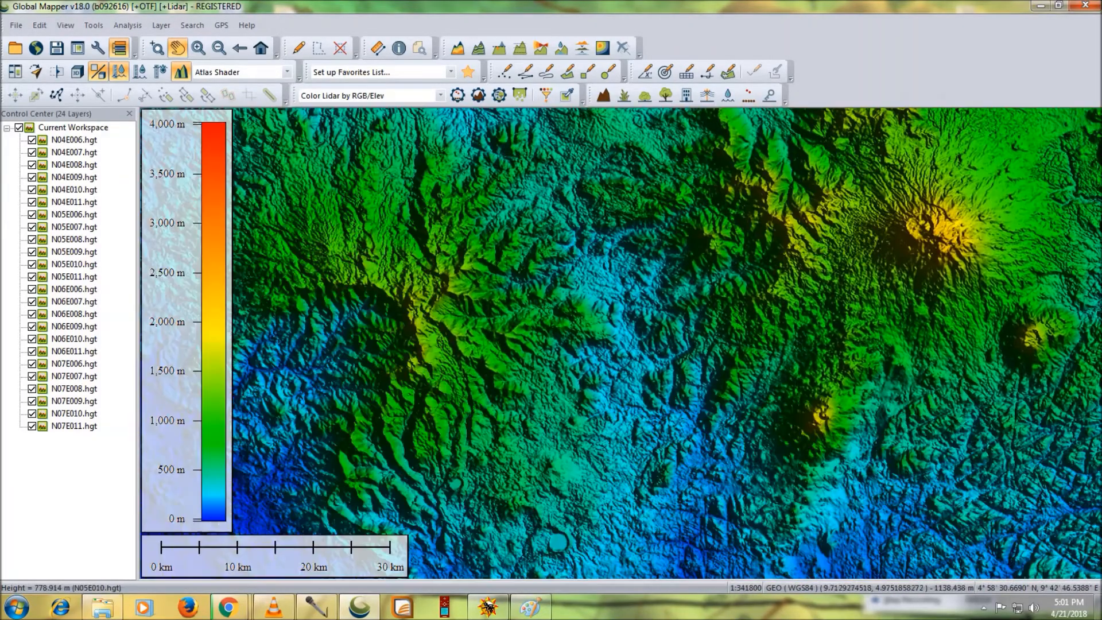
drag(565, 414, 637, 228)
drag(634, 316, 700, 143)
drag(549, 420, 704, 294)
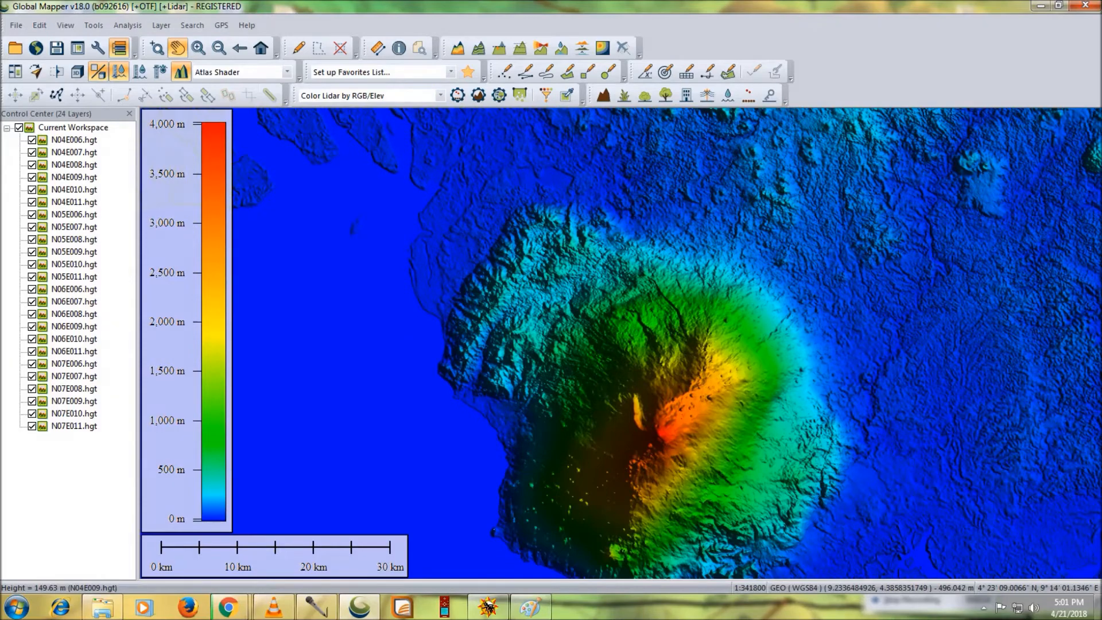
drag(675, 201, 552, 382)
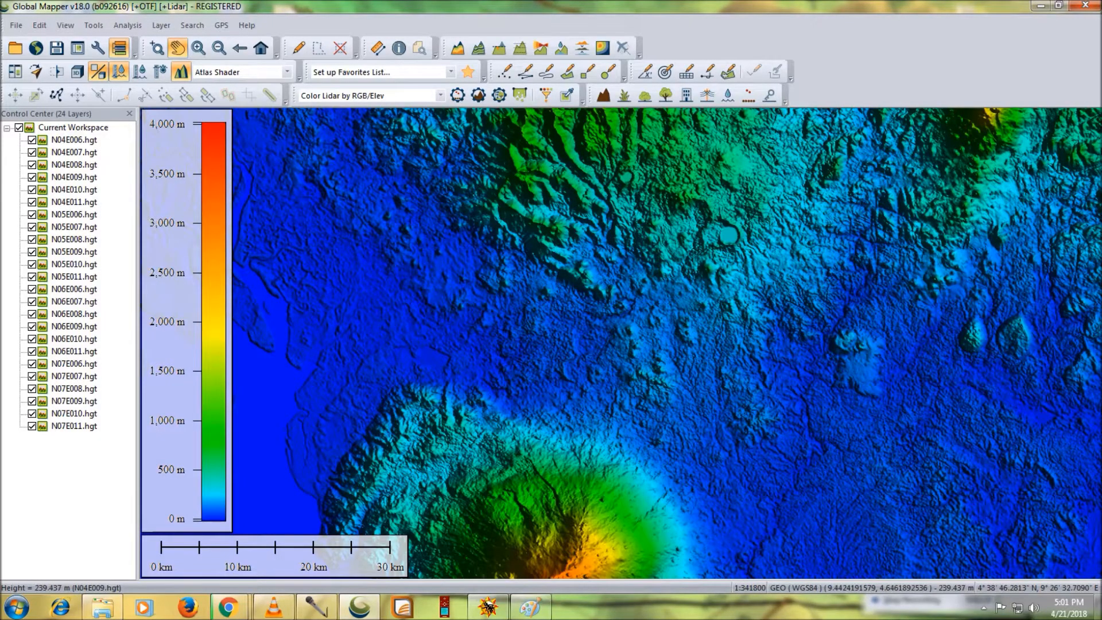
scroll(728, 276, down, 2)
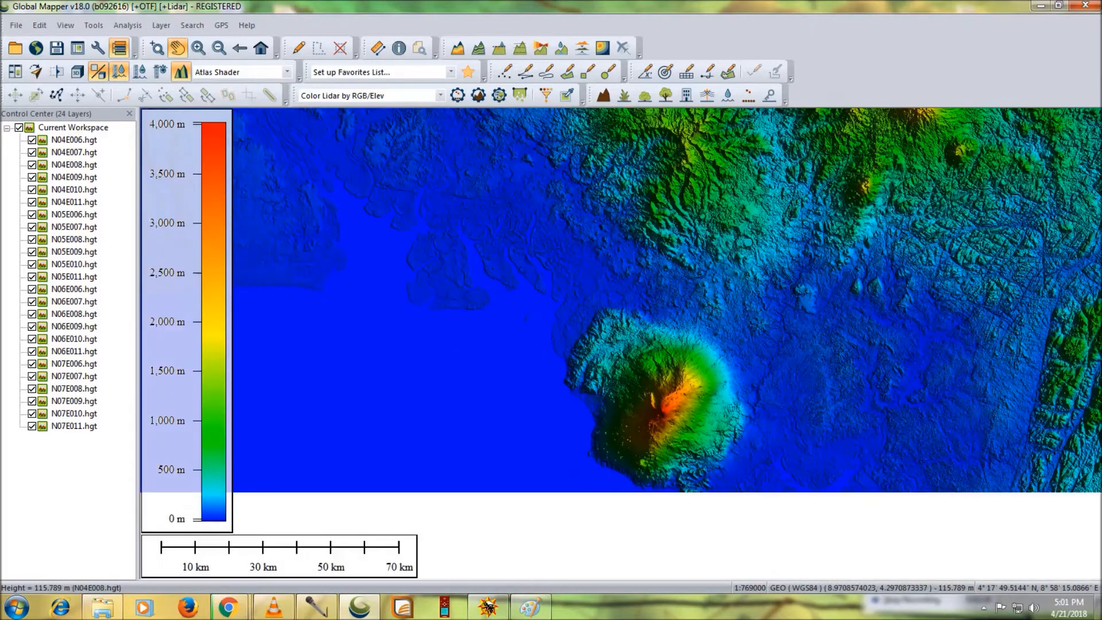
drag(813, 246, 711, 281)
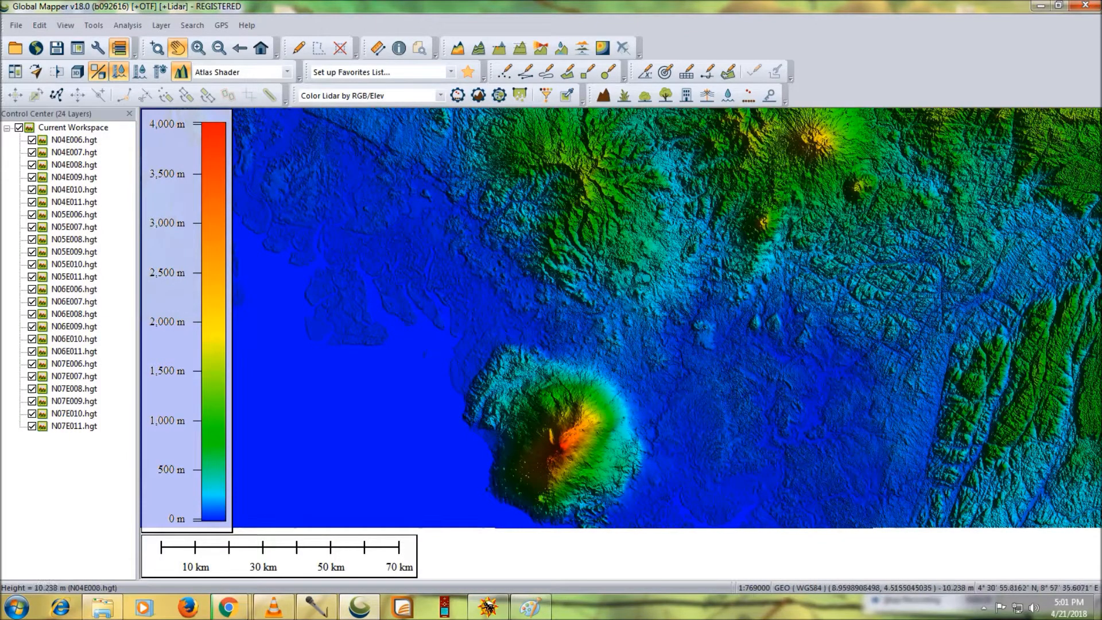
drag(524, 293, 547, 218)
scroll(525, 289, up, 2)
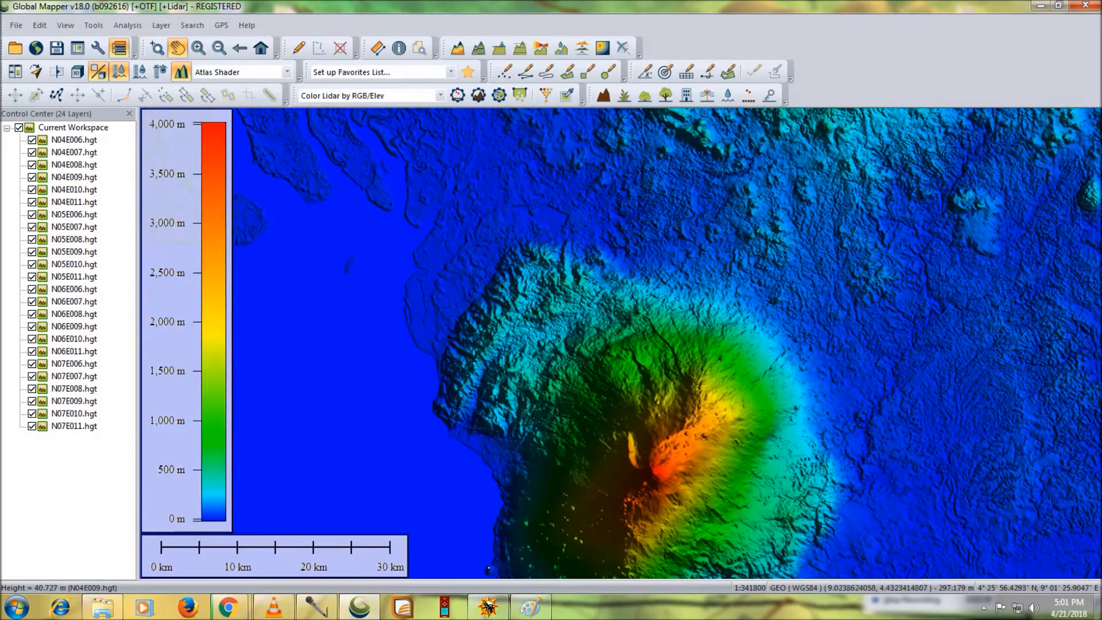
drag(647, 420, 609, 346)
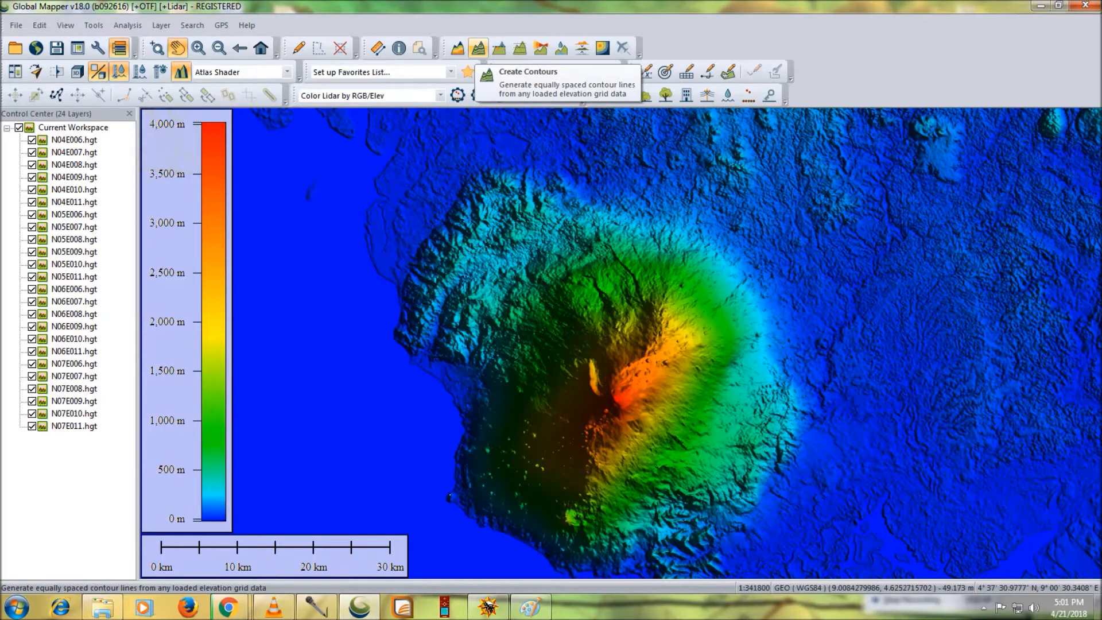
Set up contour generation with a 10-meter interval, spot elevations at min/max elevations, and interpolation to fill small data gaps.
click(478, 47)
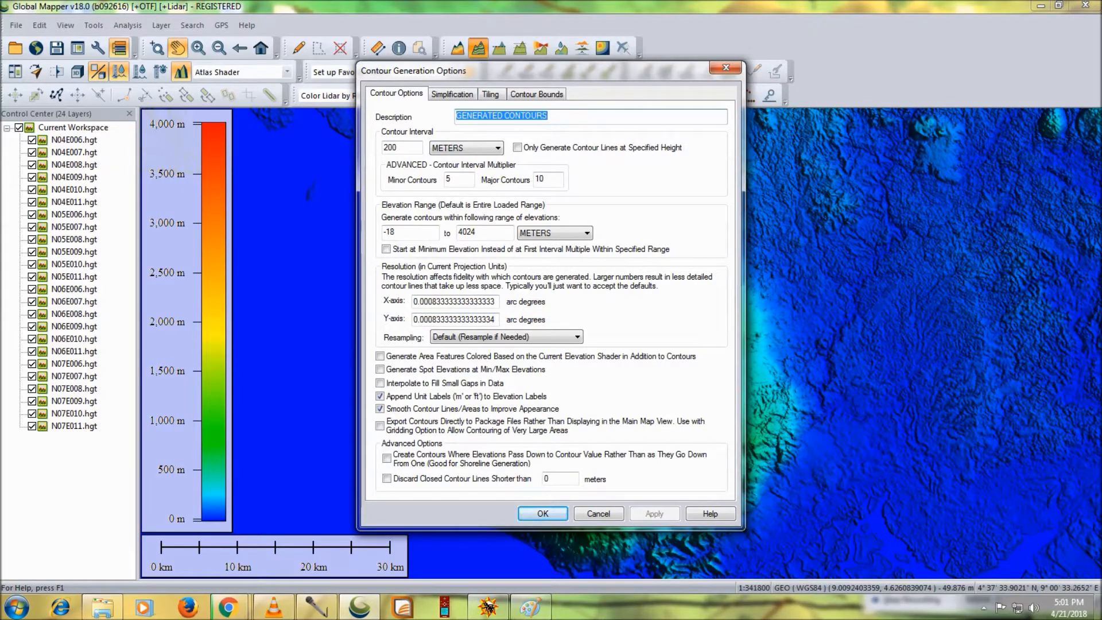
key(Tab)
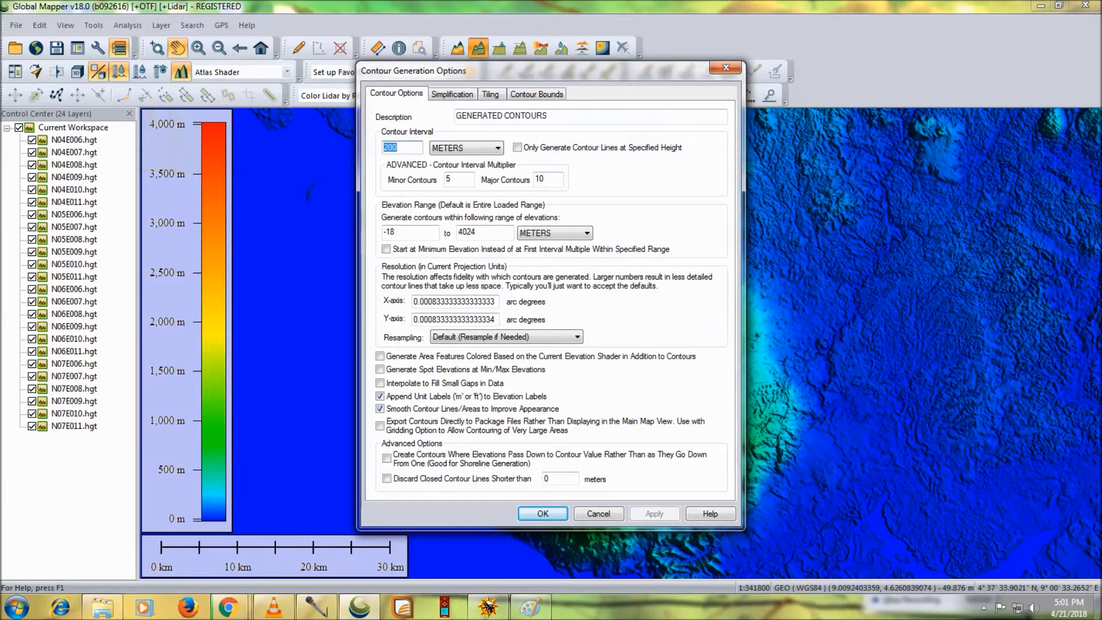
text(10)
click(380, 369)
click(379, 383)
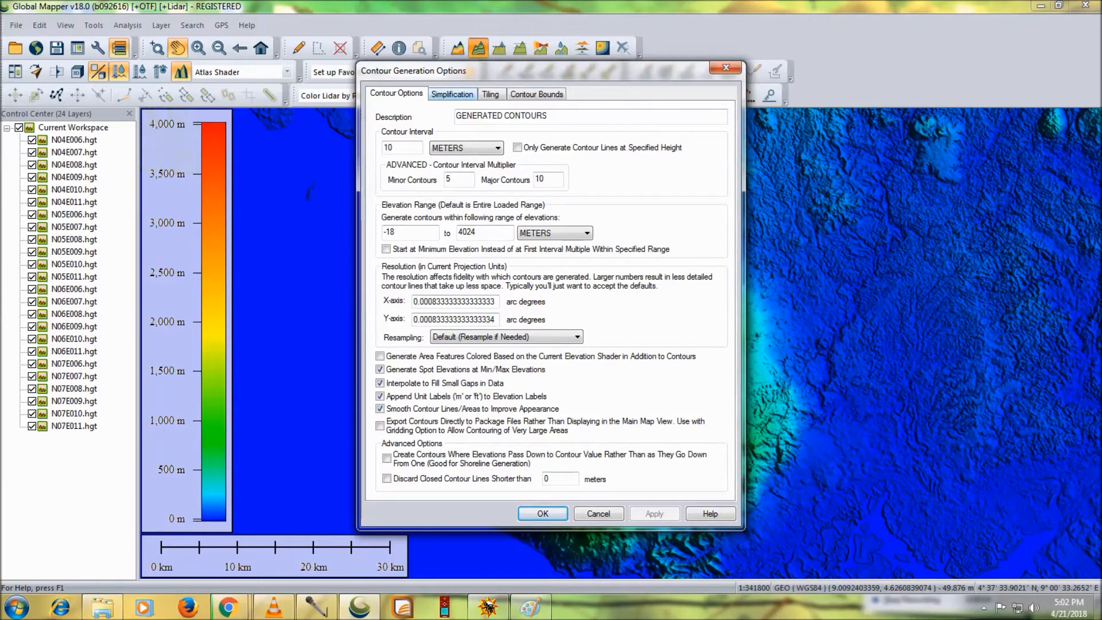
Review the tiling settings and the contour bounds options for the contour generation.
click(490, 94)
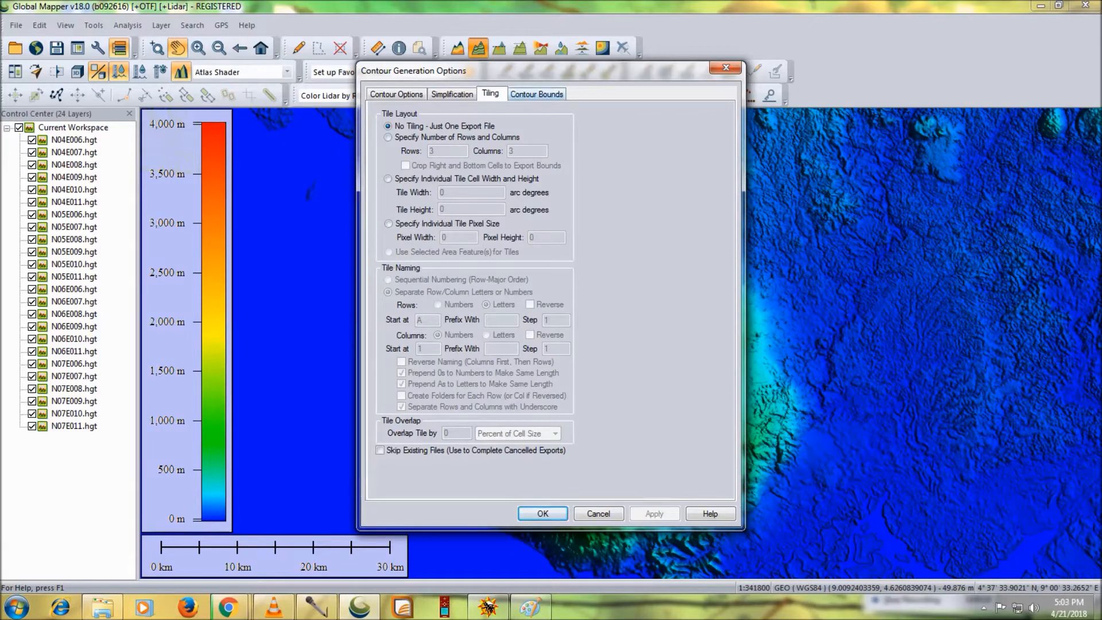
click(536, 95)
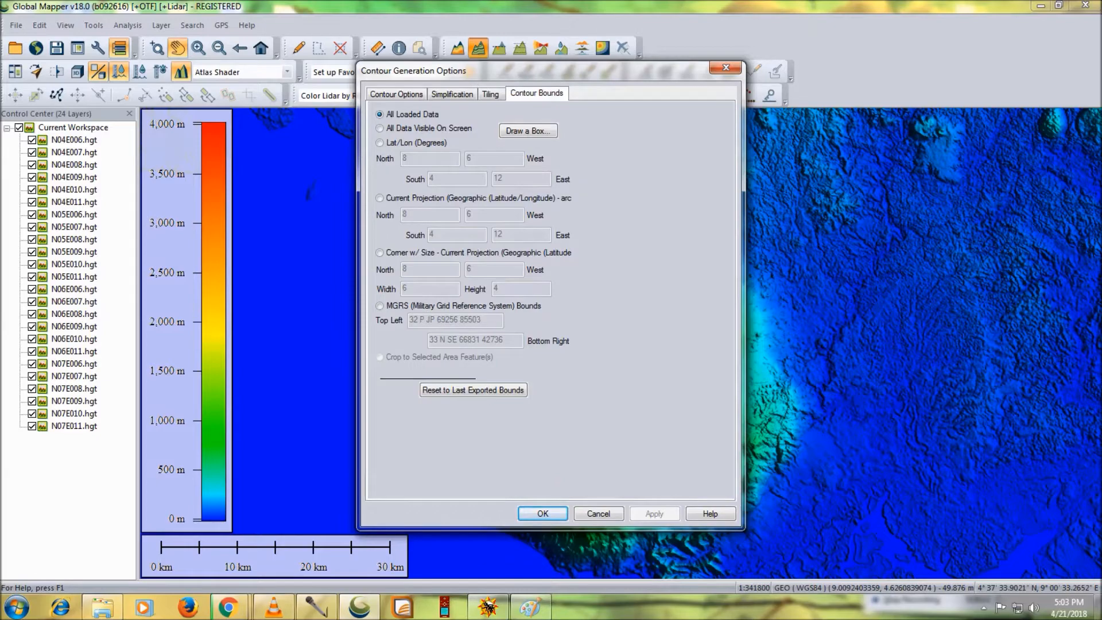
drag(413, 70, 912, 173)
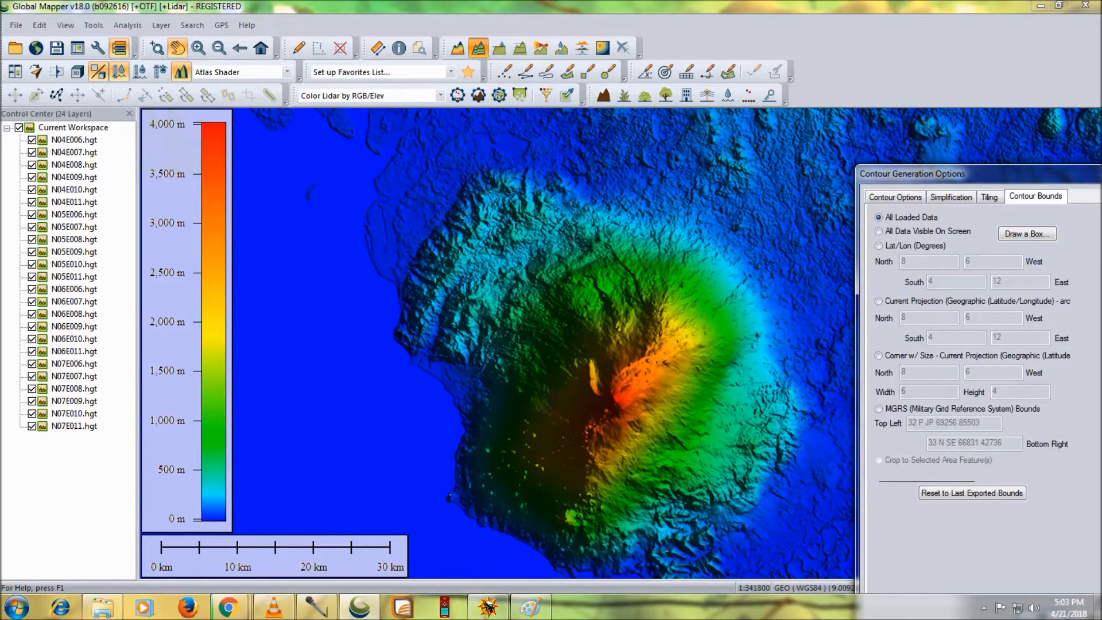
drag(911, 173, 565, 109)
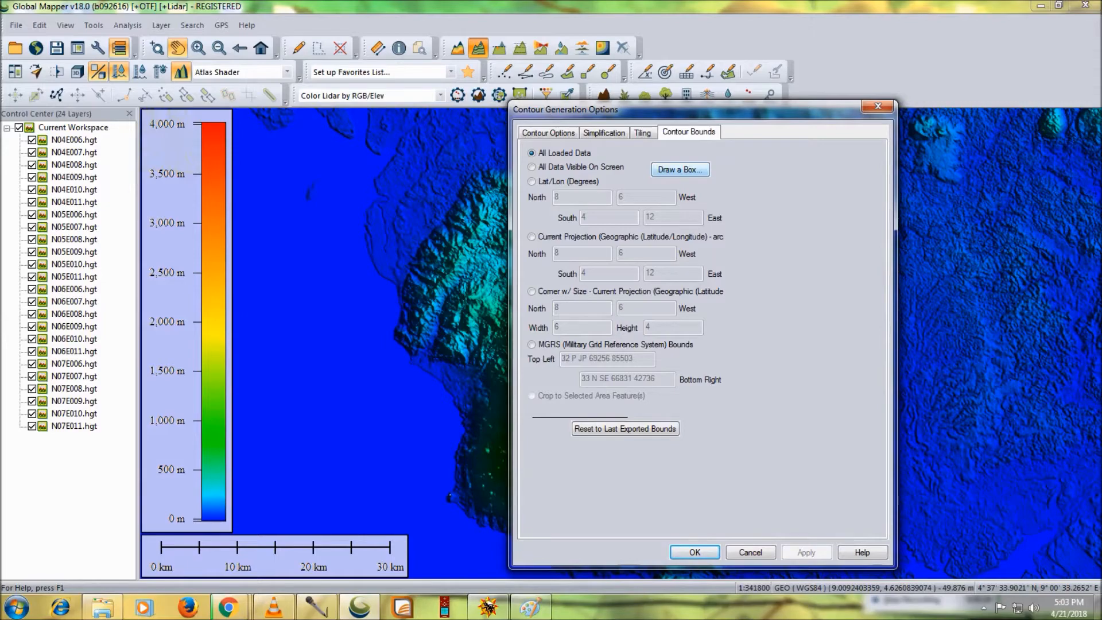
Limit the contour bounds with a drawn box around the coastal mountain, about 4.01 to 4.82 north and 8.78 to 9.58 east.
click(680, 169)
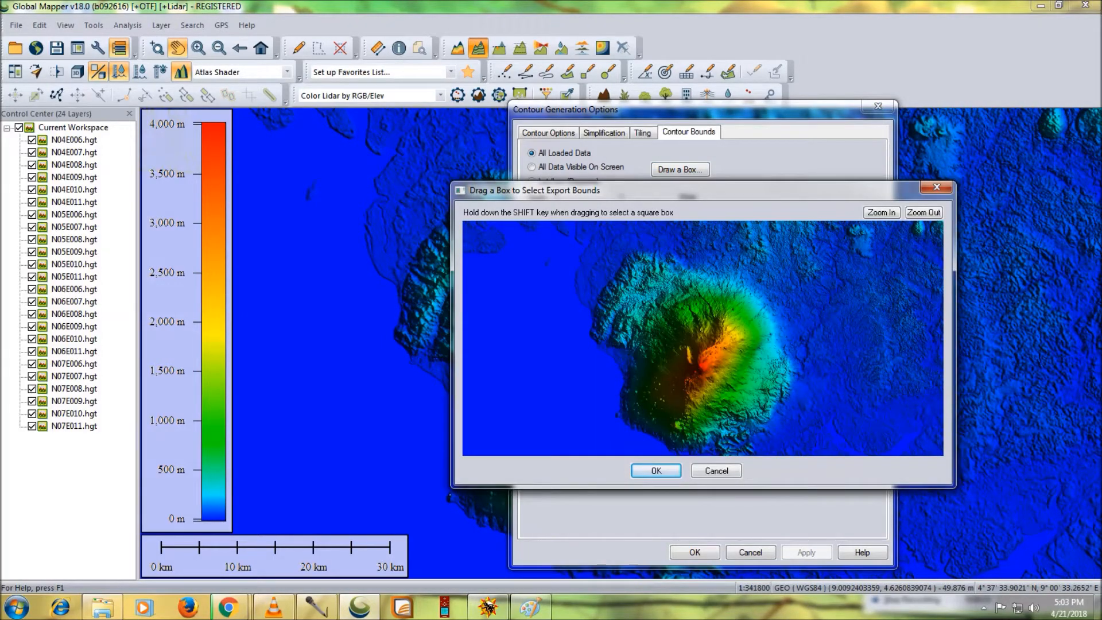
click(881, 212)
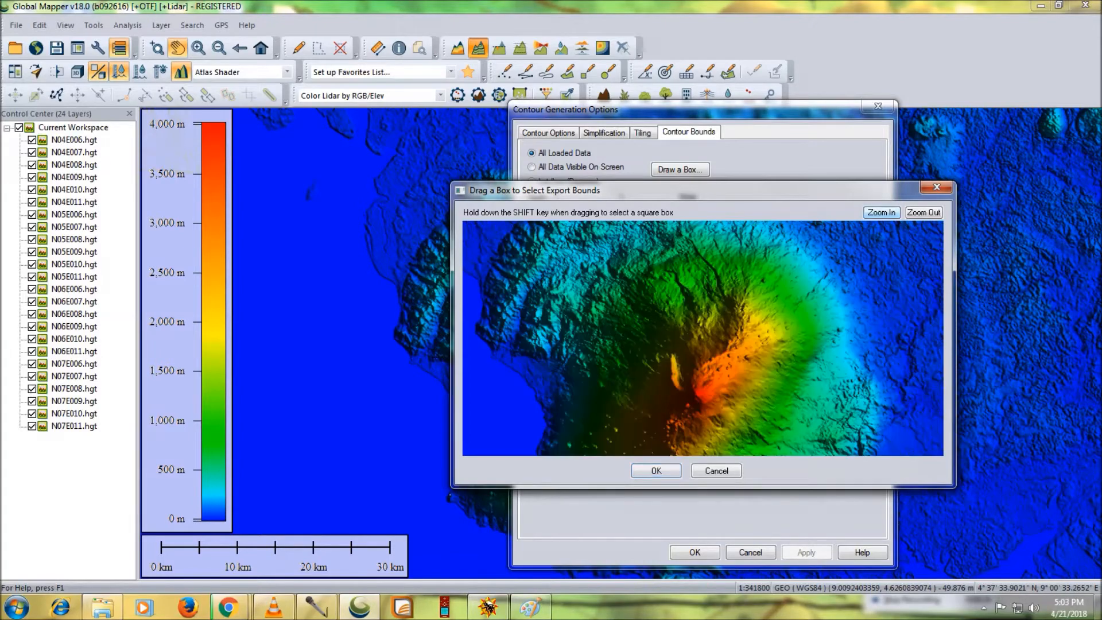
click(923, 212)
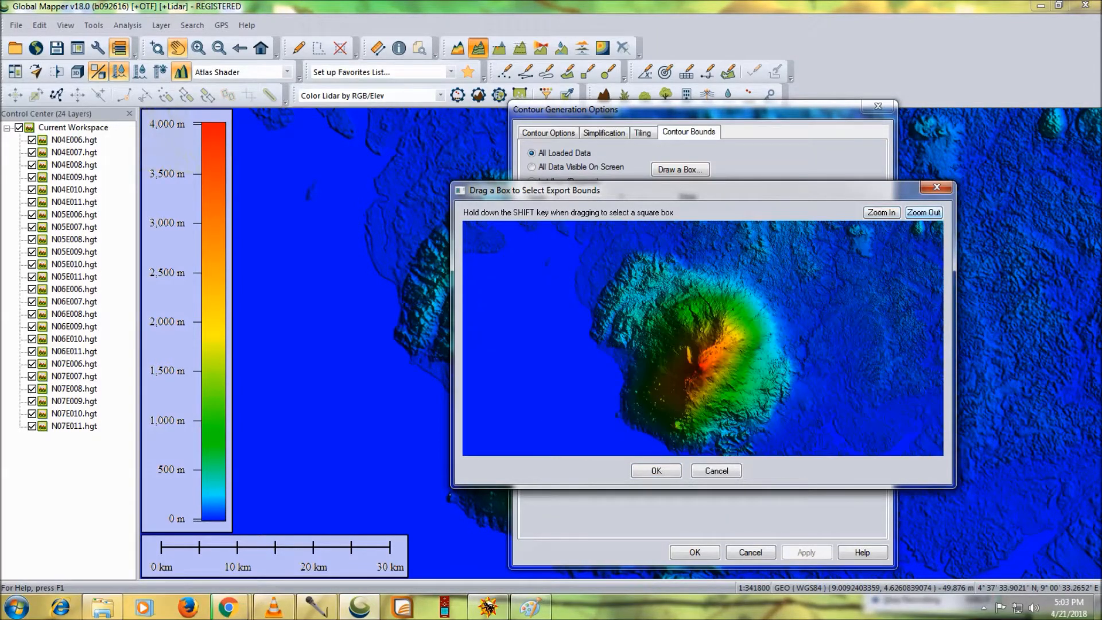
click(923, 212)
click(880, 213)
click(881, 212)
click(923, 213)
click(923, 213)
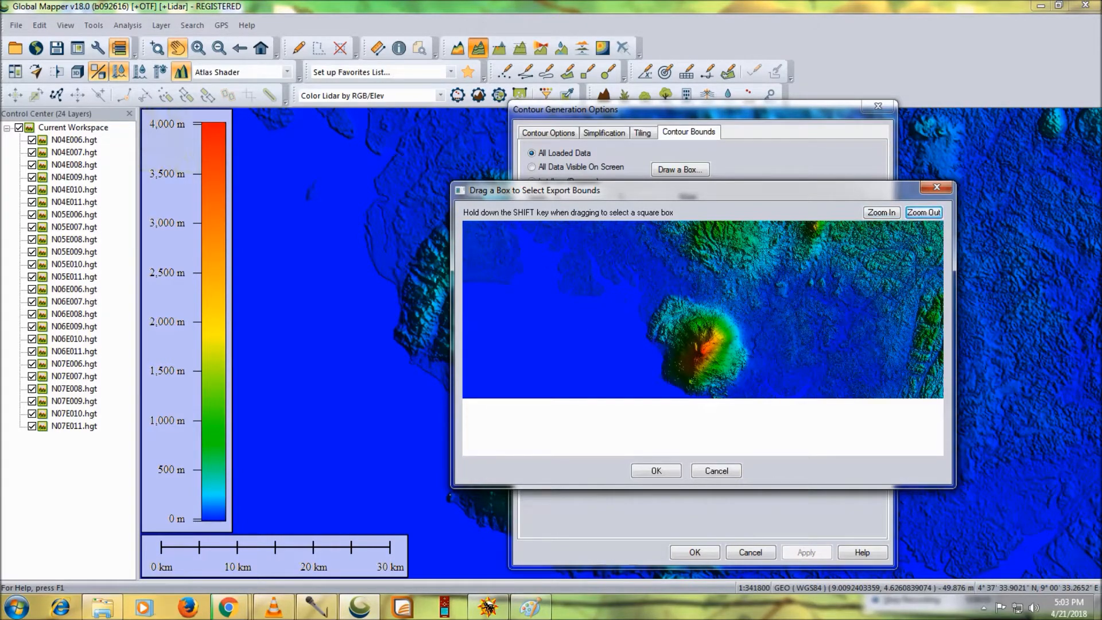
drag(619, 246, 803, 399)
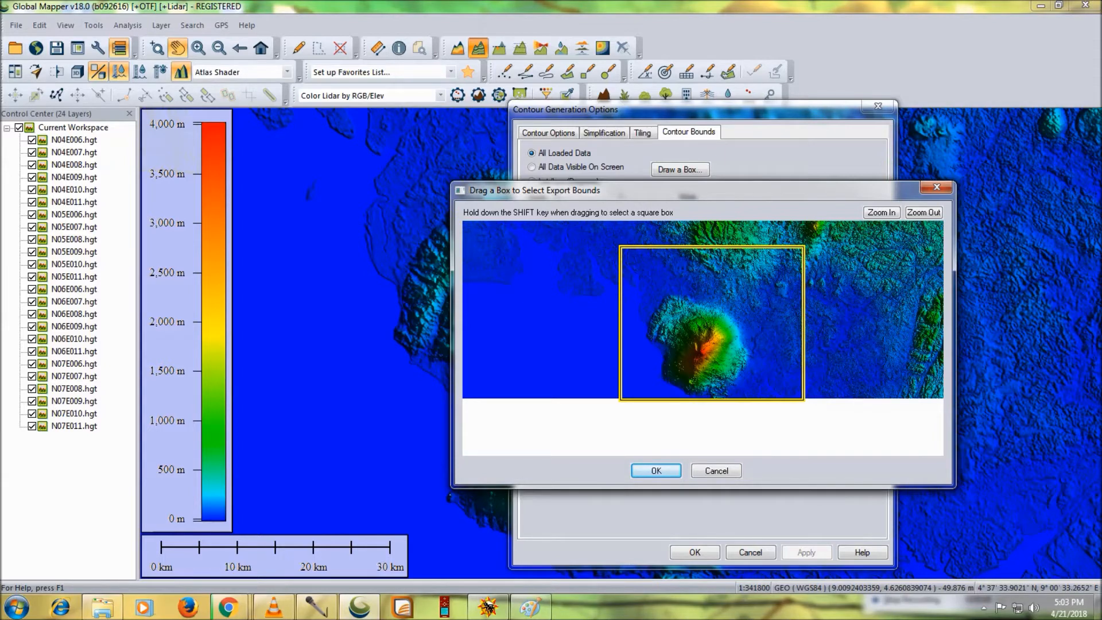
drag(617, 223, 788, 396)
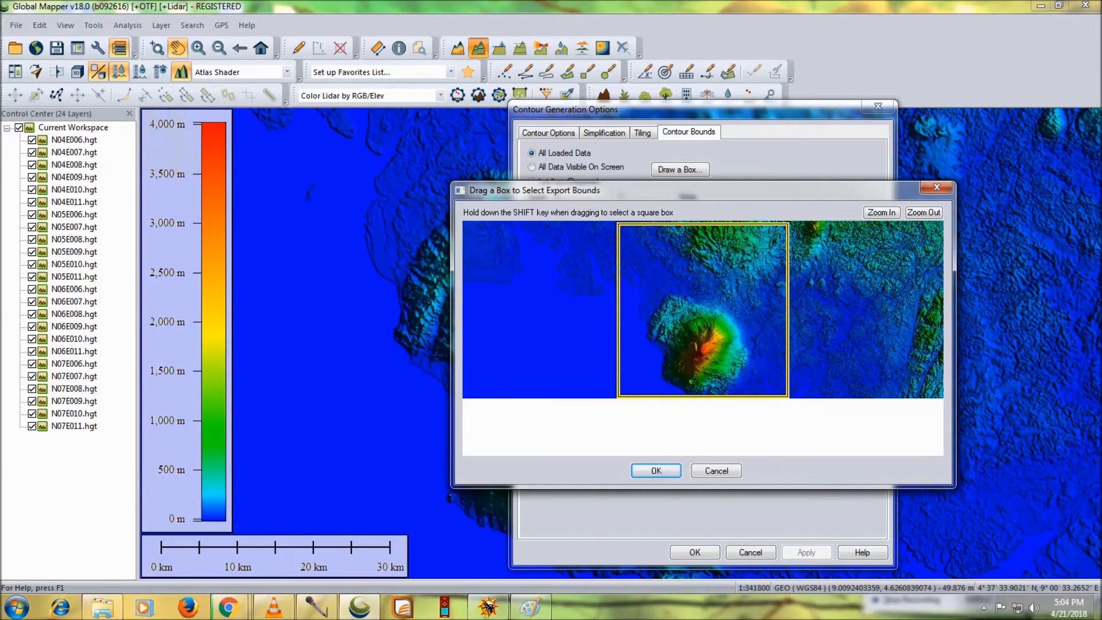
key(Return)
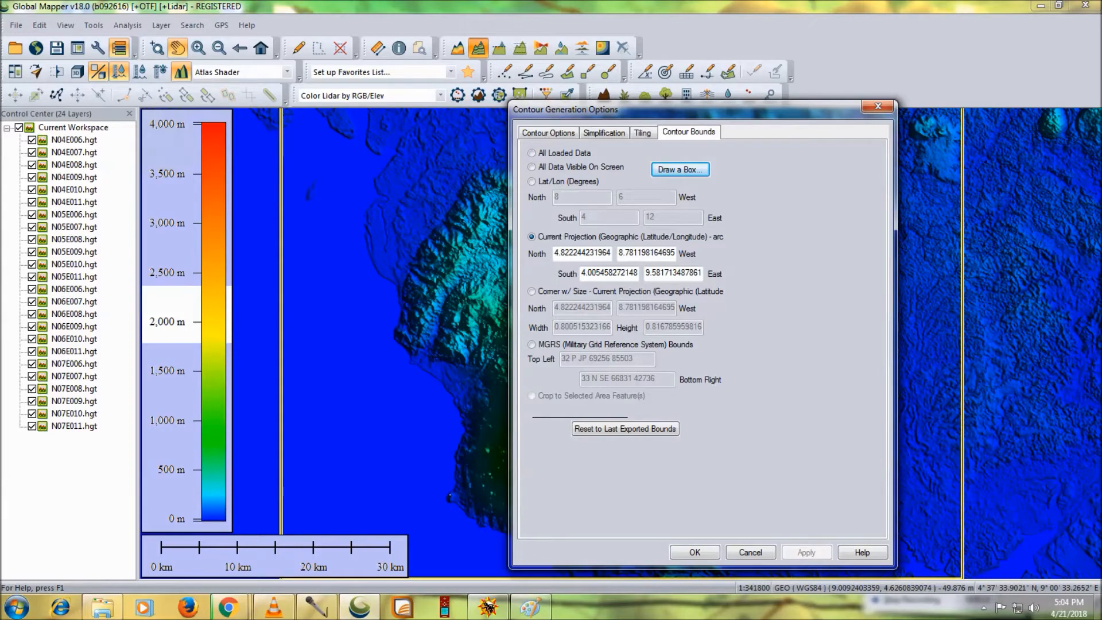
click(548, 132)
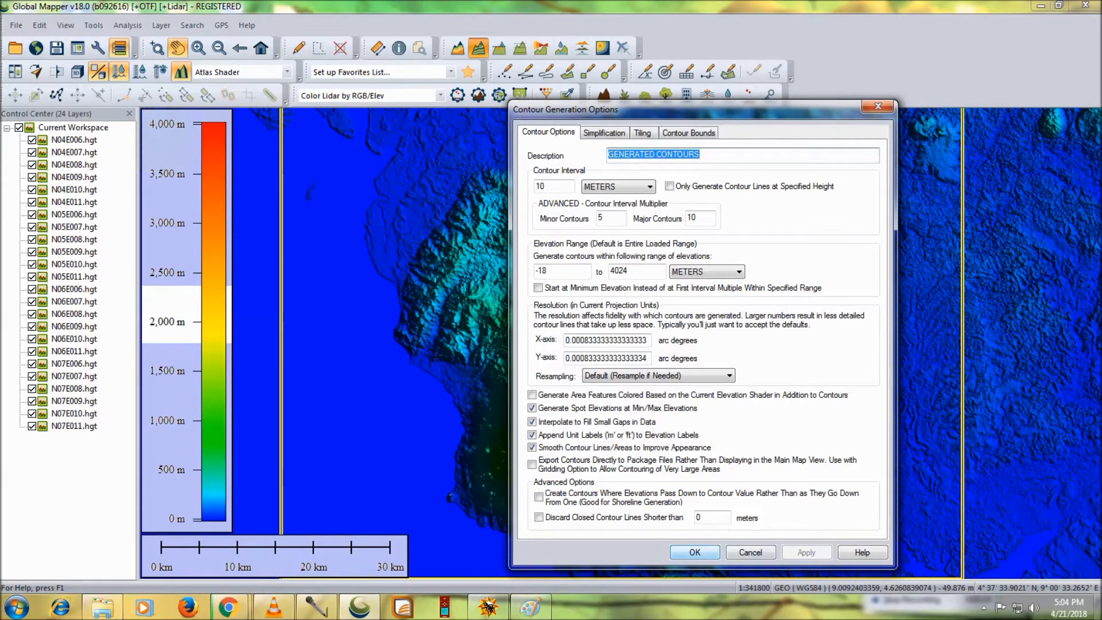
Generate the contours with the configured settings and check their coverage of the boxed area around the coastal mountain.
key(Return)
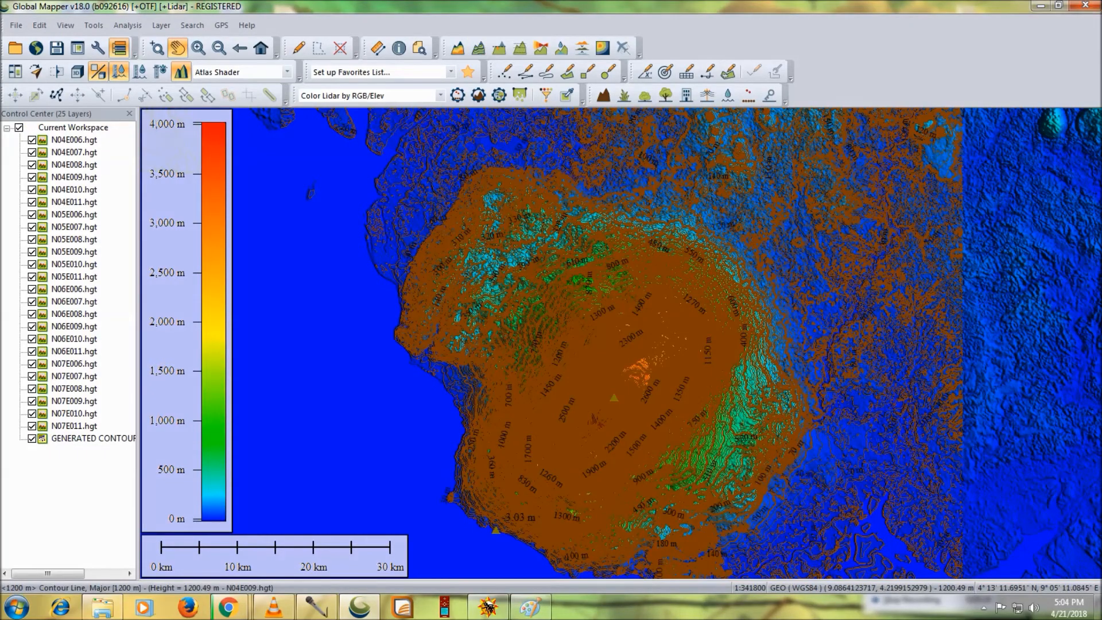
scroll(566, 333, up, 1)
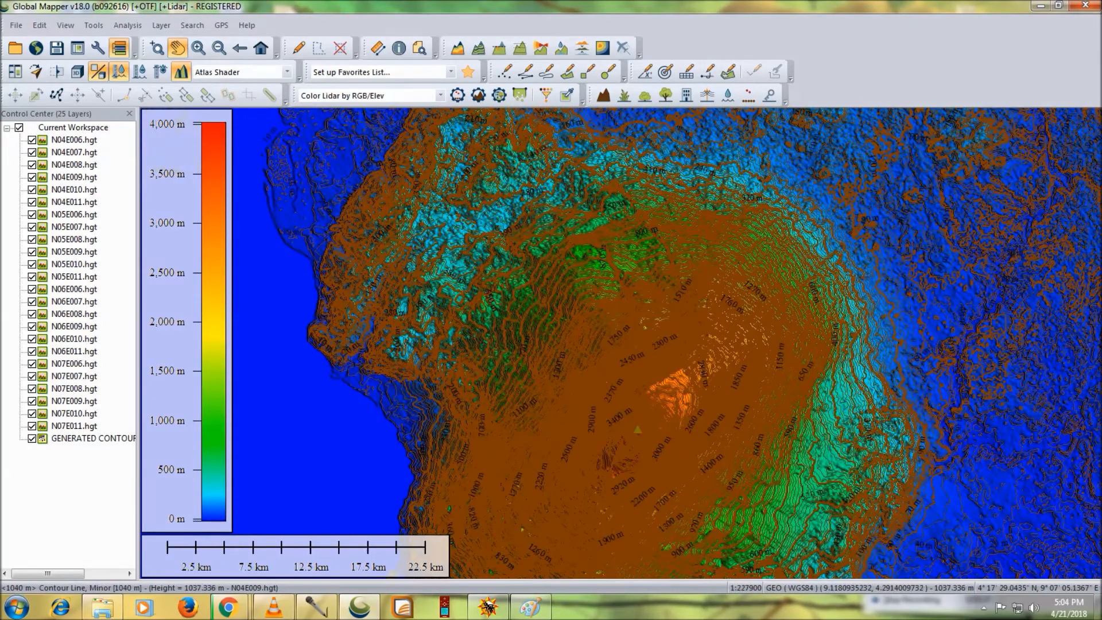
scroll(568, 333, down, 2)
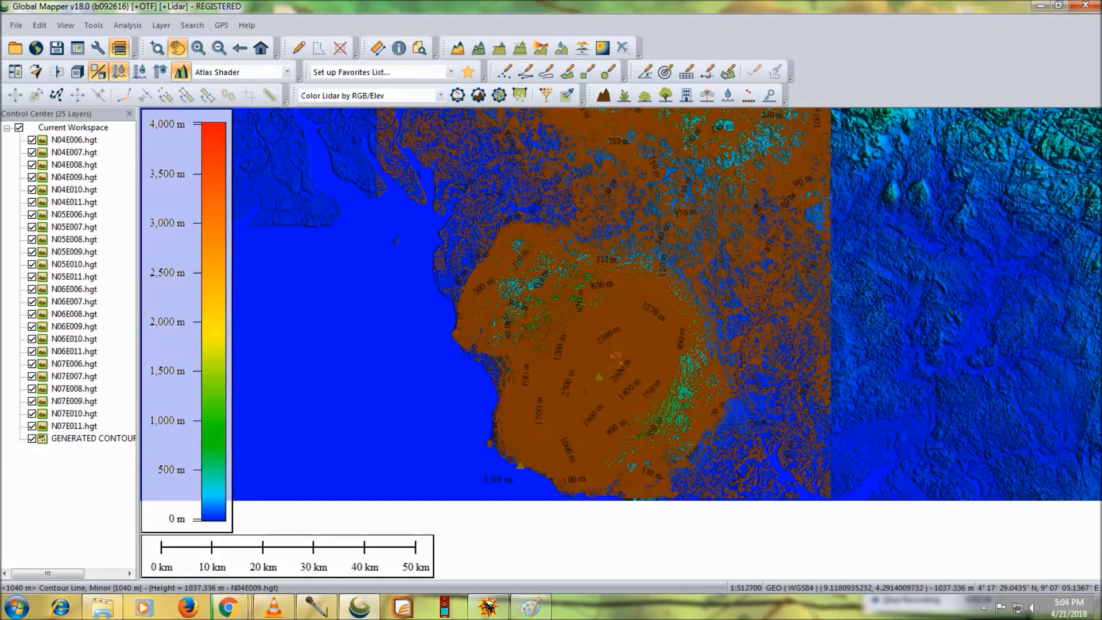
scroll(568, 334, down, 1)
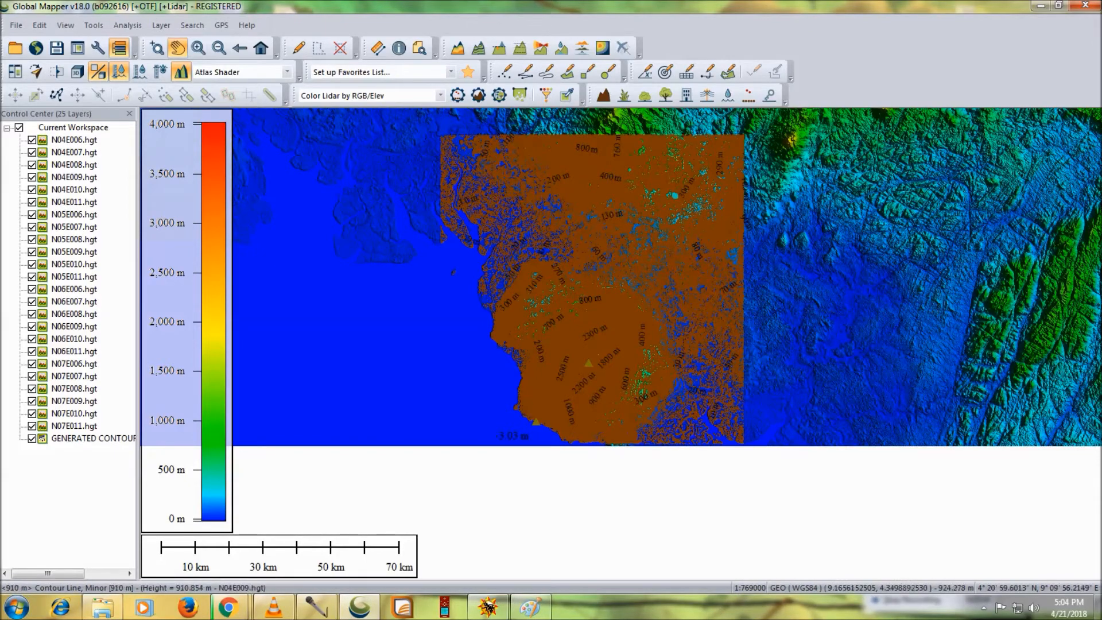
scroll(572, 318, up, 1)
scroll(572, 318, down, 1)
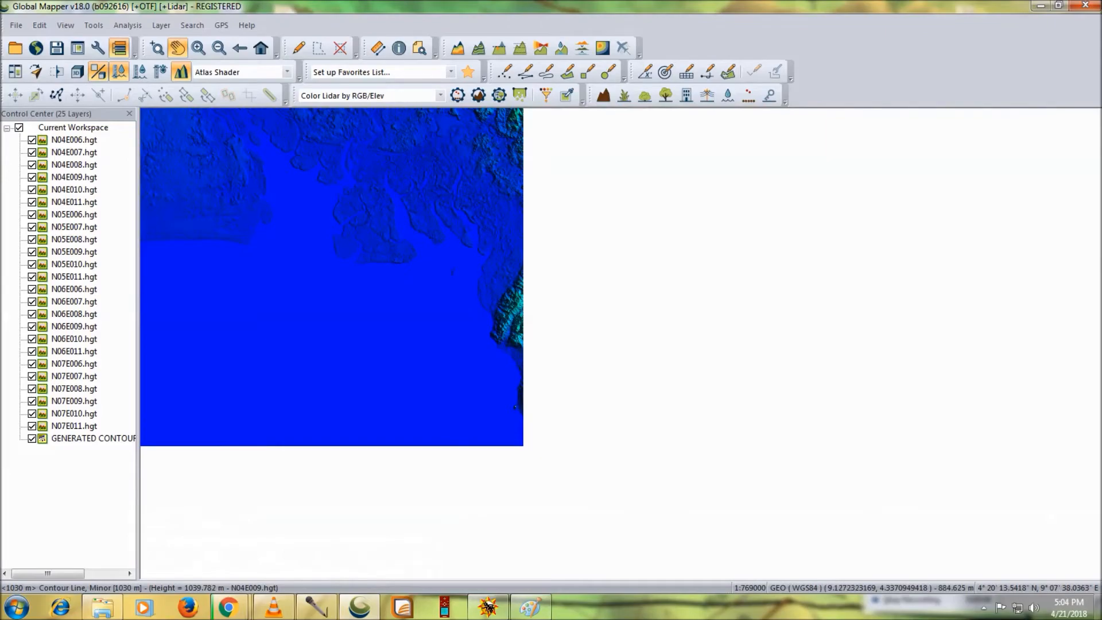
scroll(587, 319, up, 2)
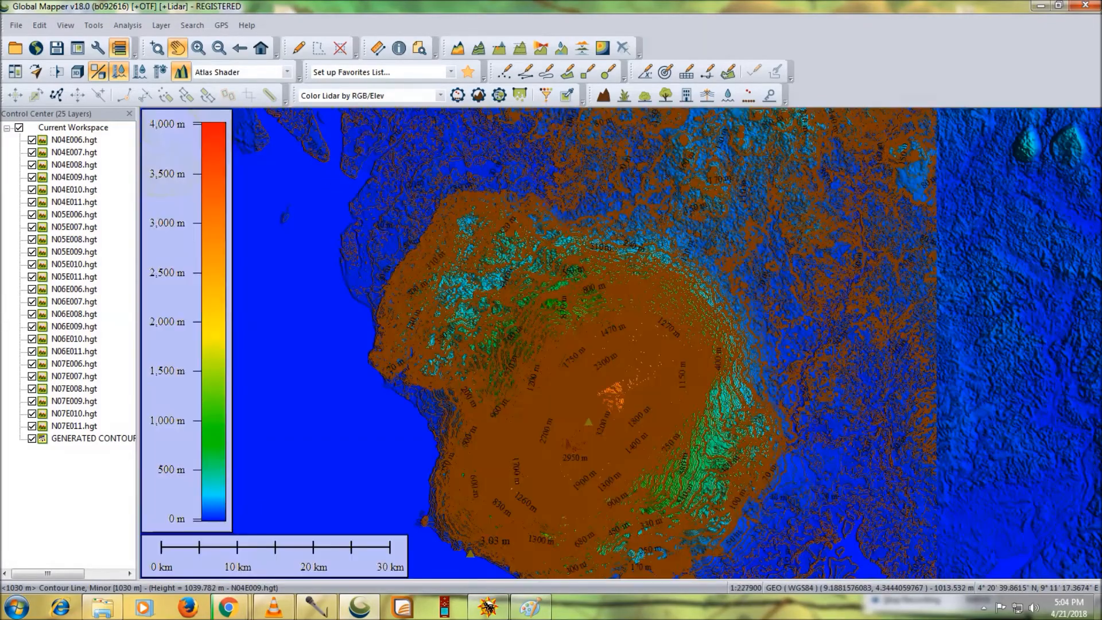
Examine the contour lines and elevation labels up close along the mountain's northern slopes and around its upper ridge.
scroll(587, 318, up, 4)
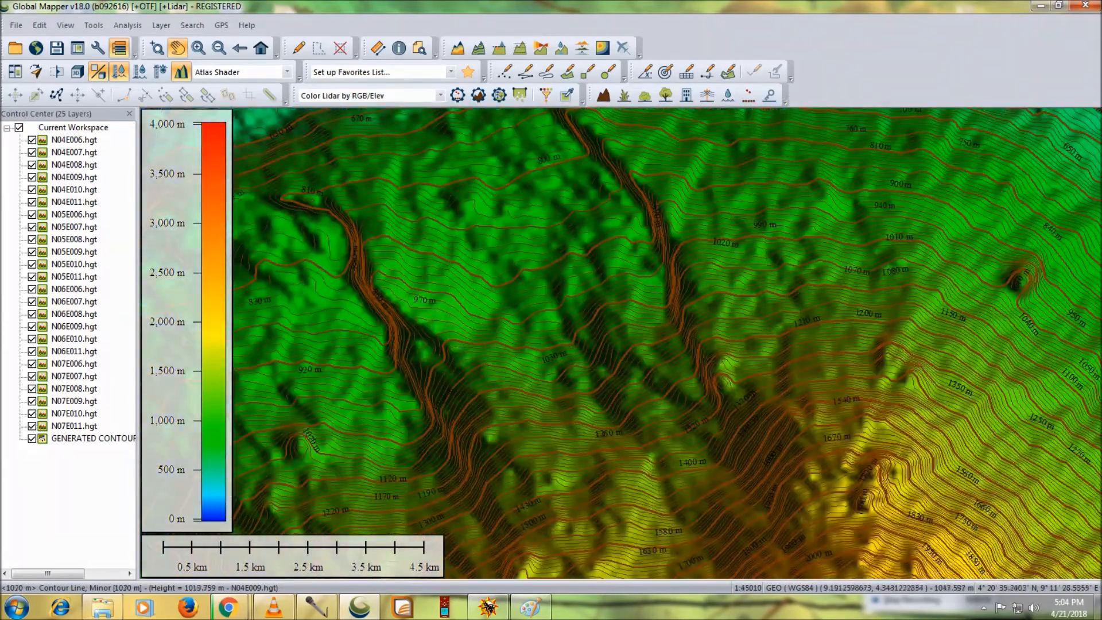
drag(615, 330, 605, 131)
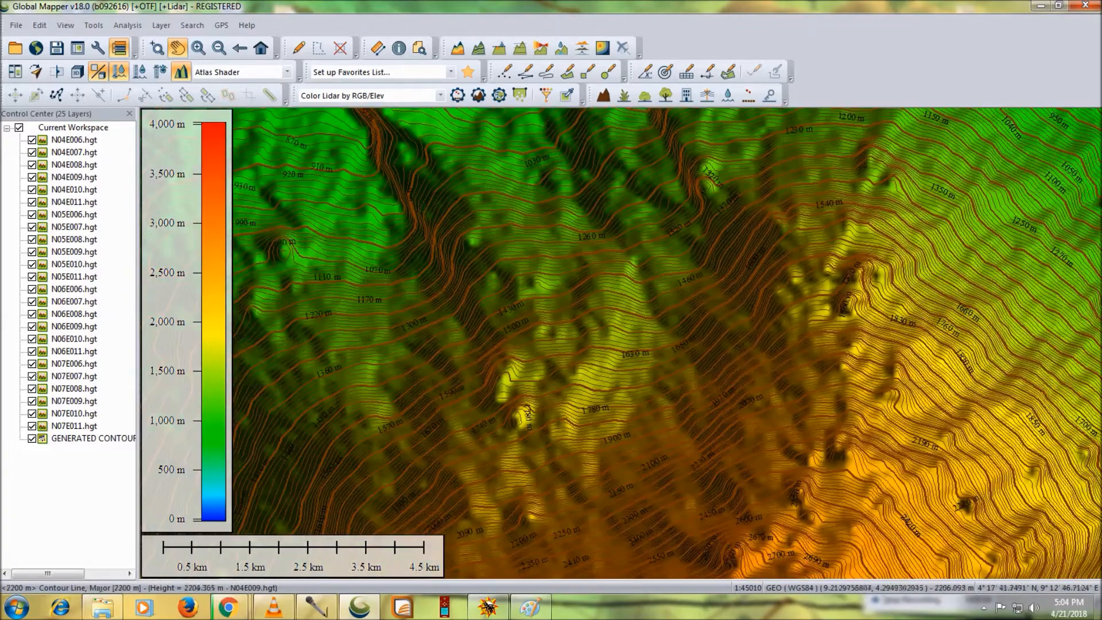
drag(768, 537, 711, 376)
scroll(712, 376, up, 4)
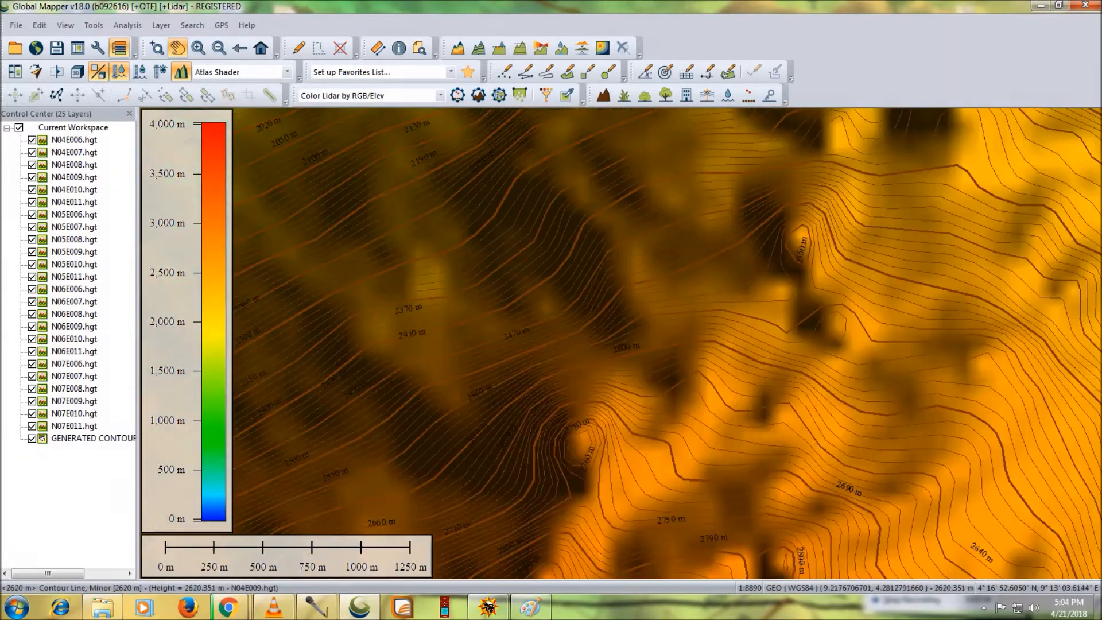
drag(811, 214, 620, 443)
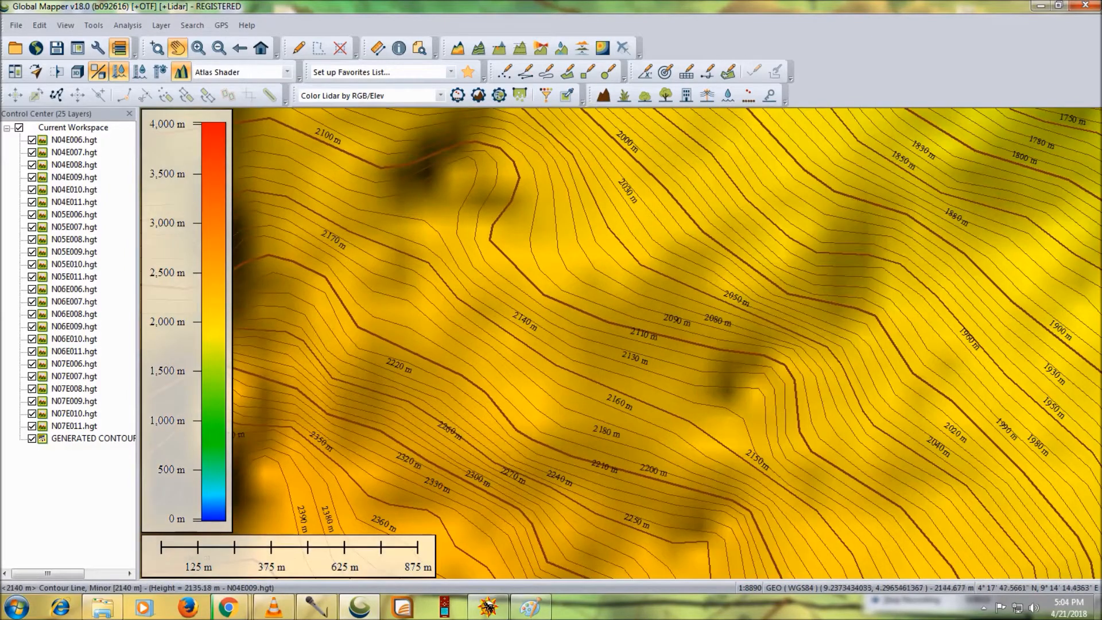
scroll(198, 413, down, 1)
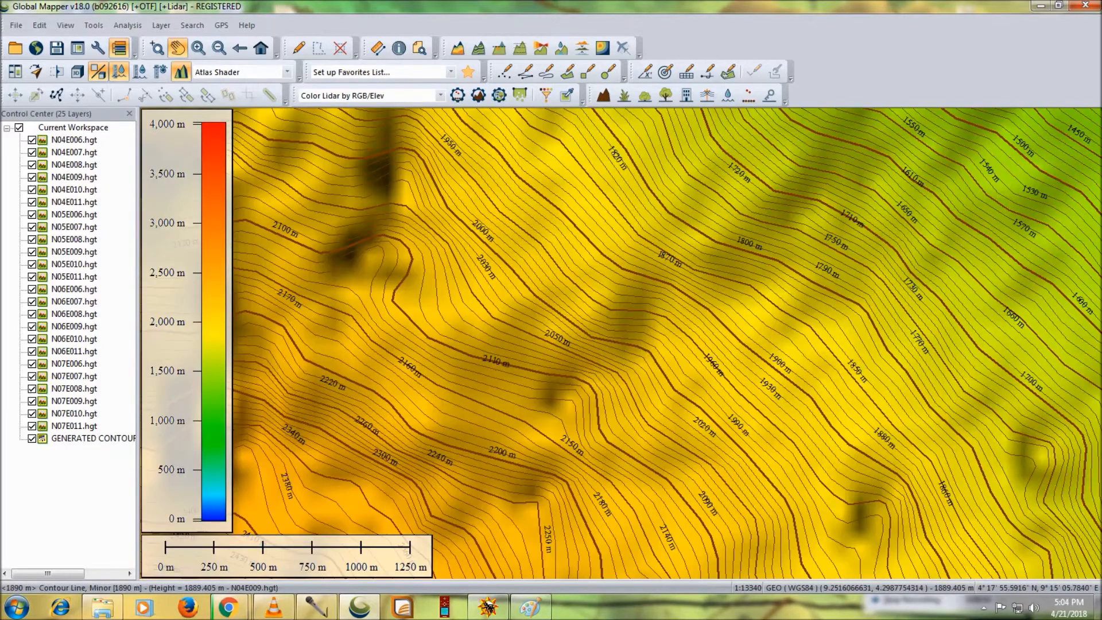
scroll(763, 361, up, 1)
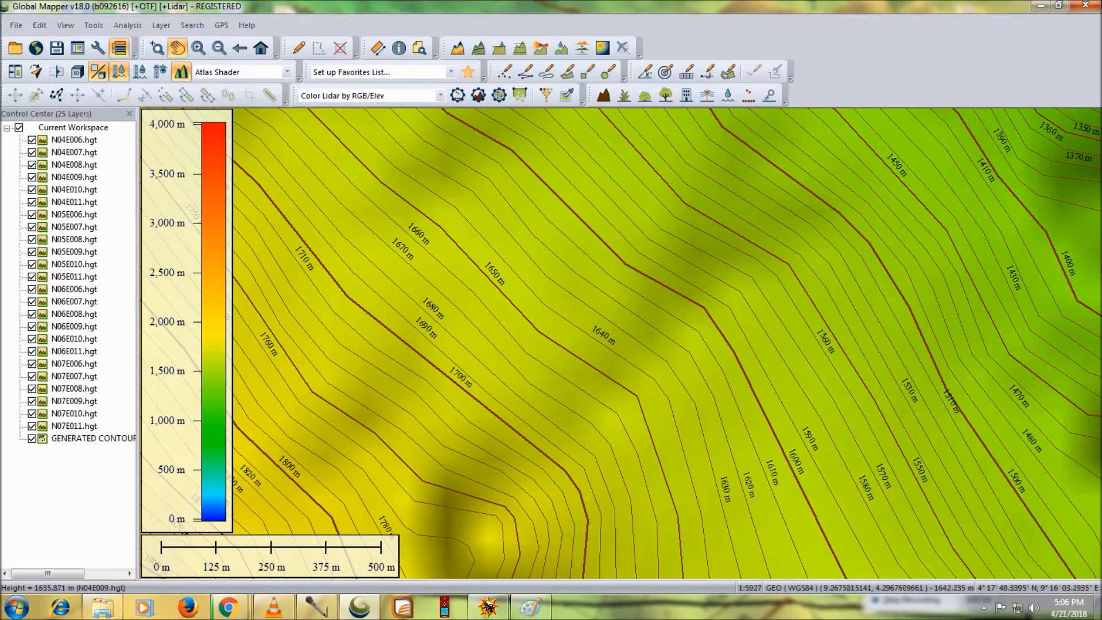
scroll(667, 300, down, 1)
drag(769, 304, 1076, 231)
drag(677, 356, 1011, 243)
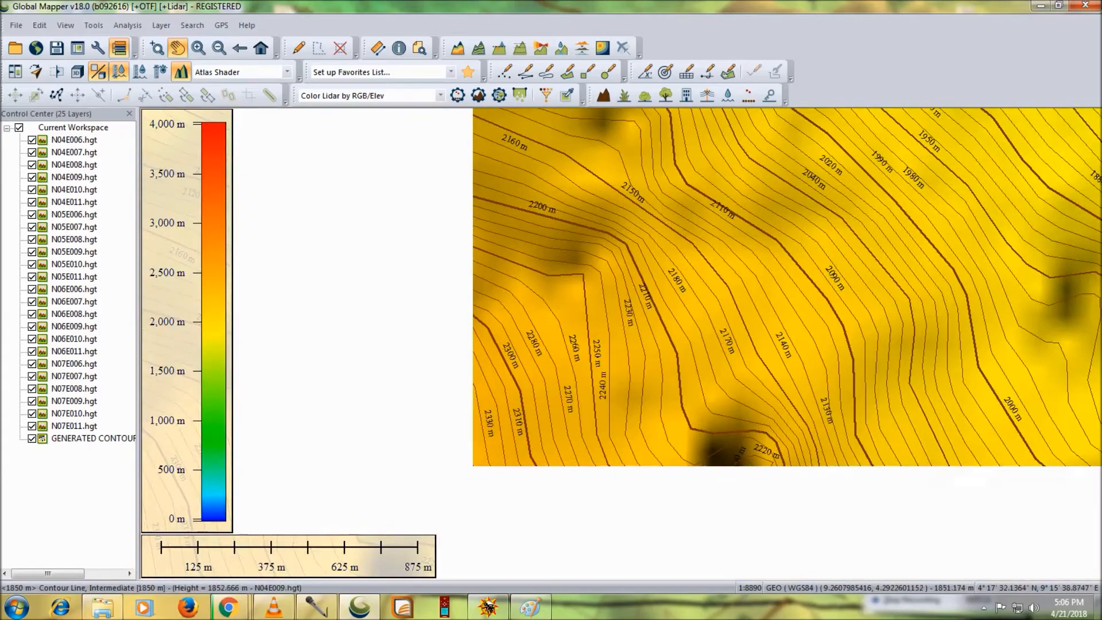
scroll(848, 273, down, 2)
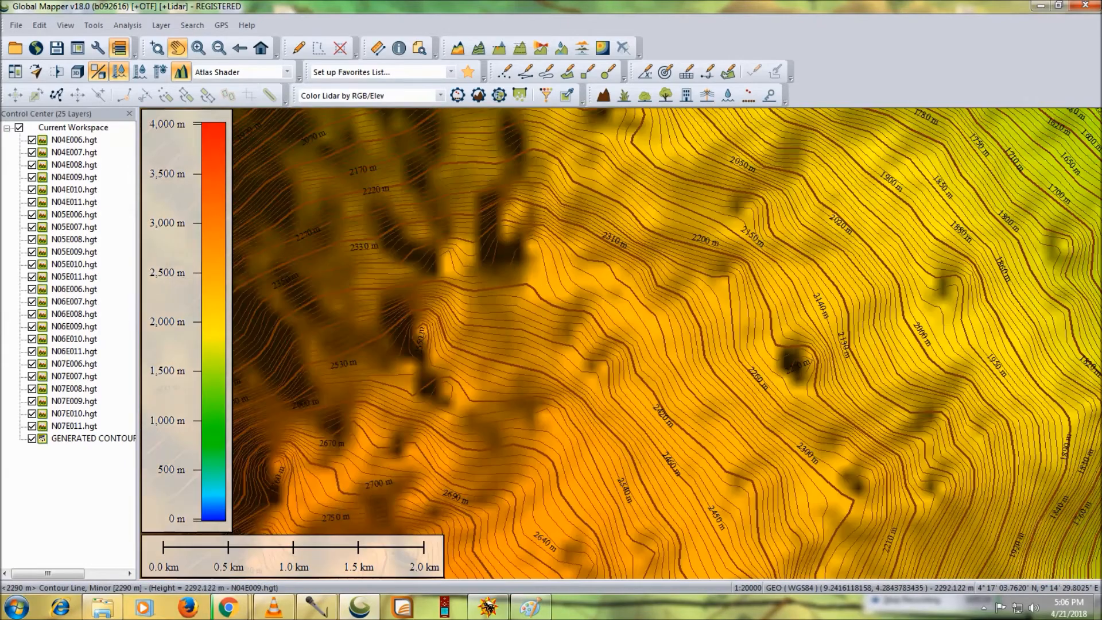
drag(551, 346, 787, 244)
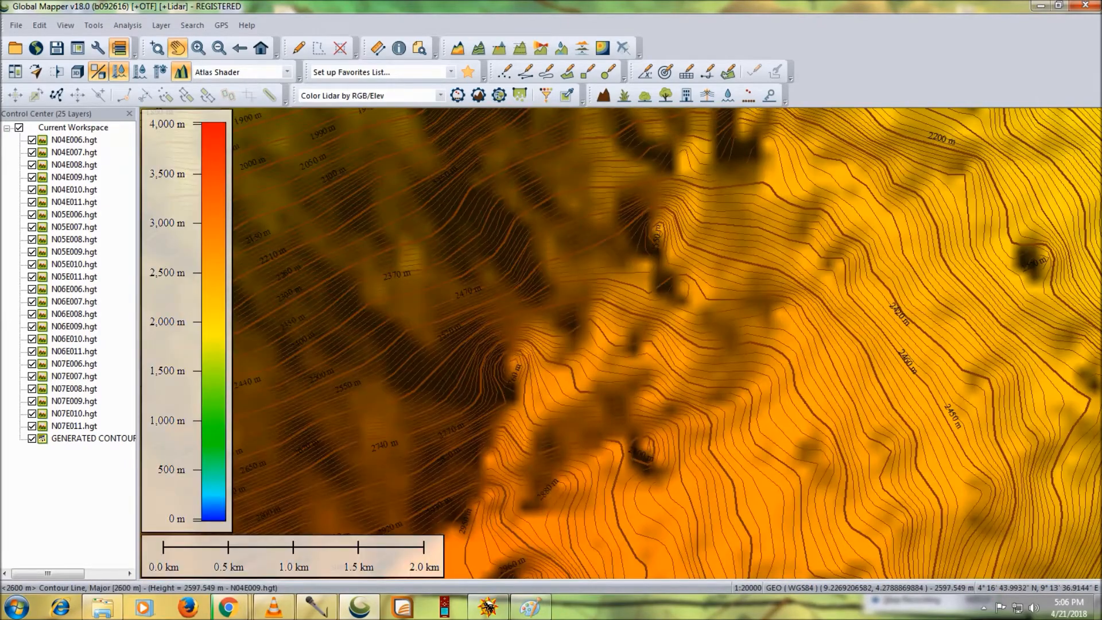
drag(812, 328, 942, 229)
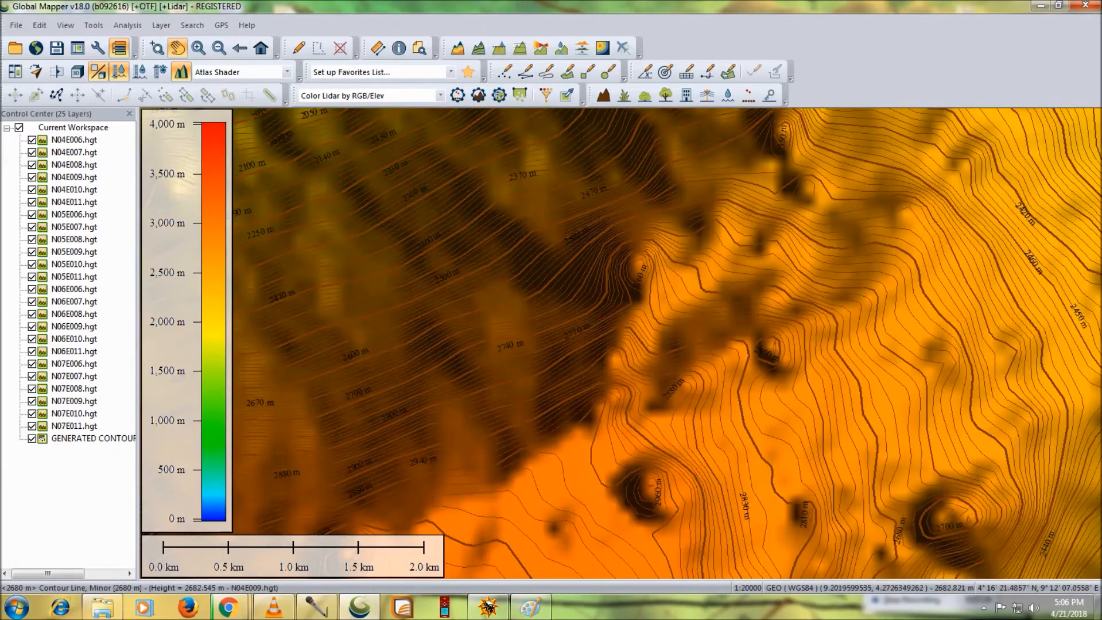
drag(786, 277, 825, 138)
scroll(605, 330, down, 1)
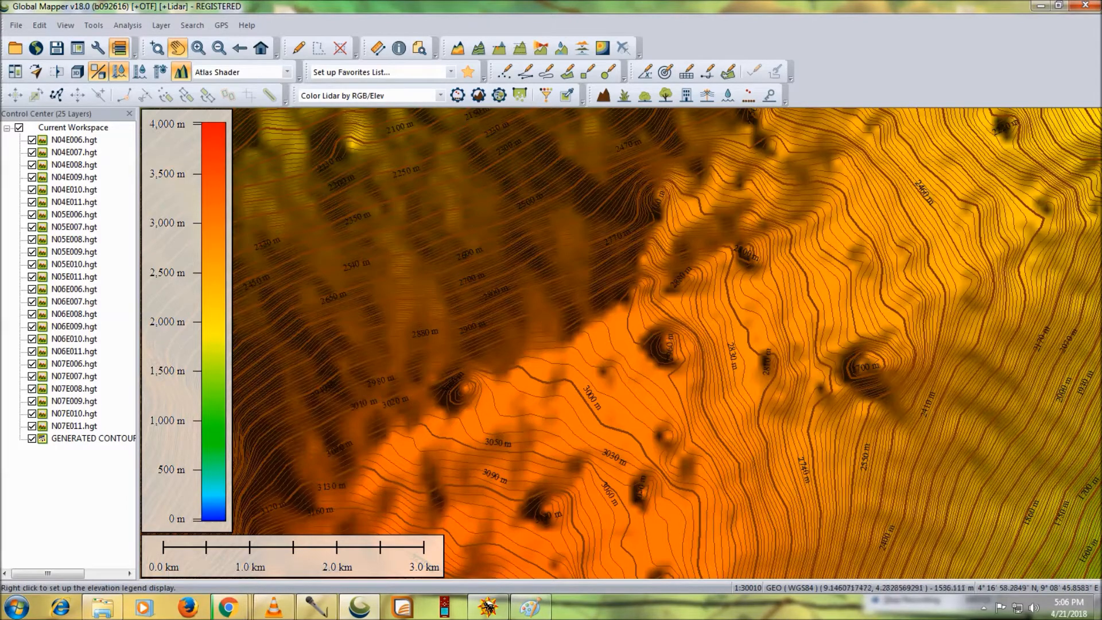
Hide all workspace layers except the generated contours.
click(19, 128)
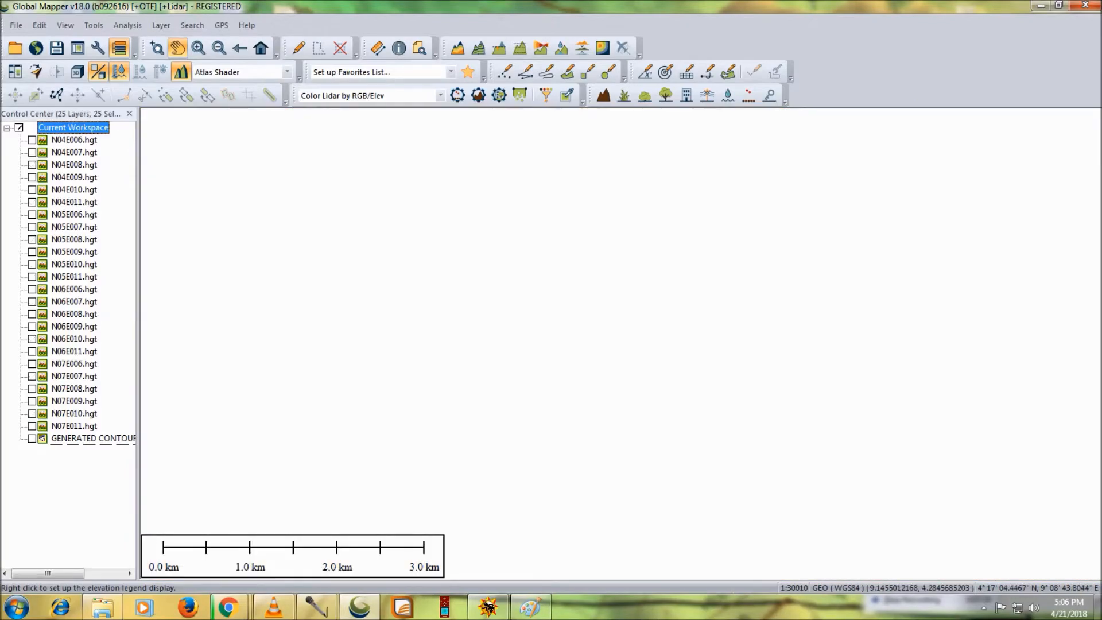
click(31, 438)
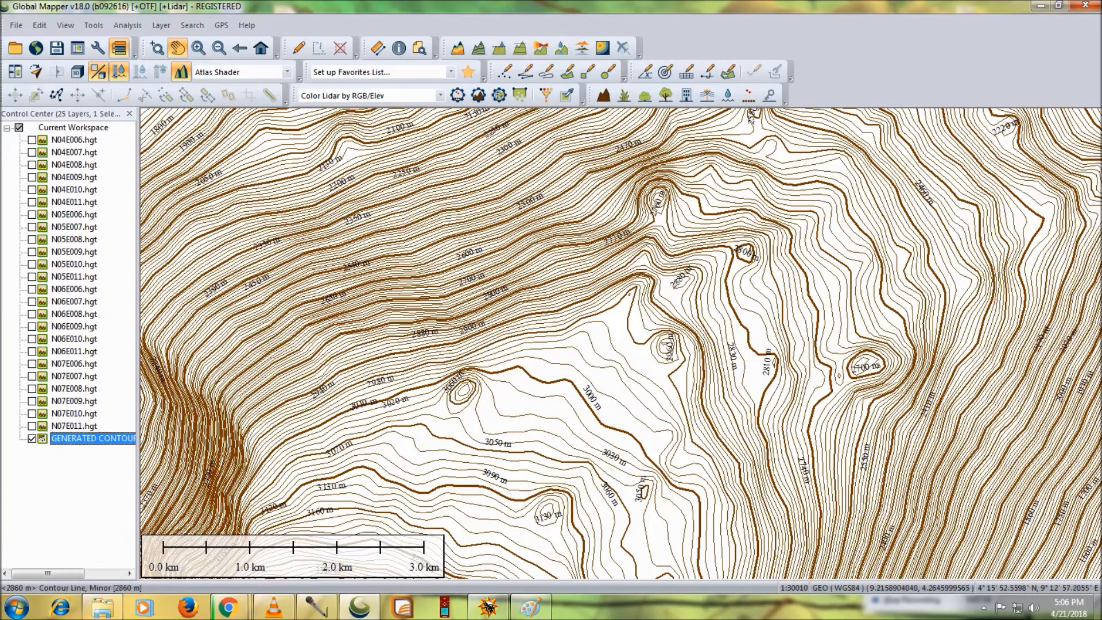
Inspect the isolated contour lines, from the whole boxed area down to individual labeled lines on the mountain's northeastern slope.
scroll(704, 317, down, 3)
drag(550, 457, 669, 314)
scroll(669, 316, down, 4)
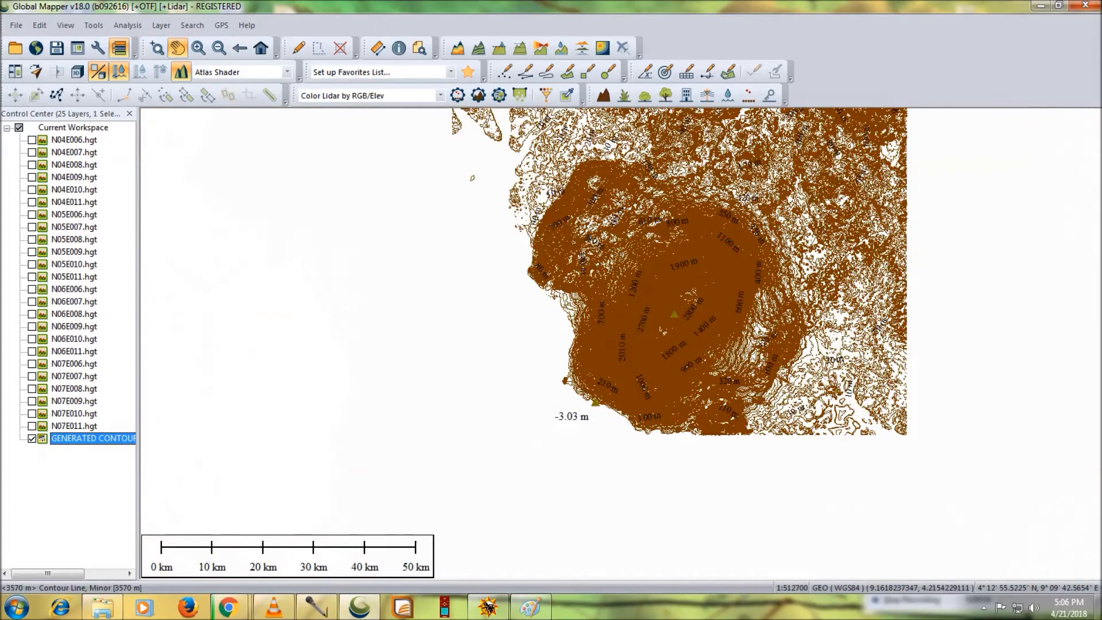
scroll(663, 331, up, 6)
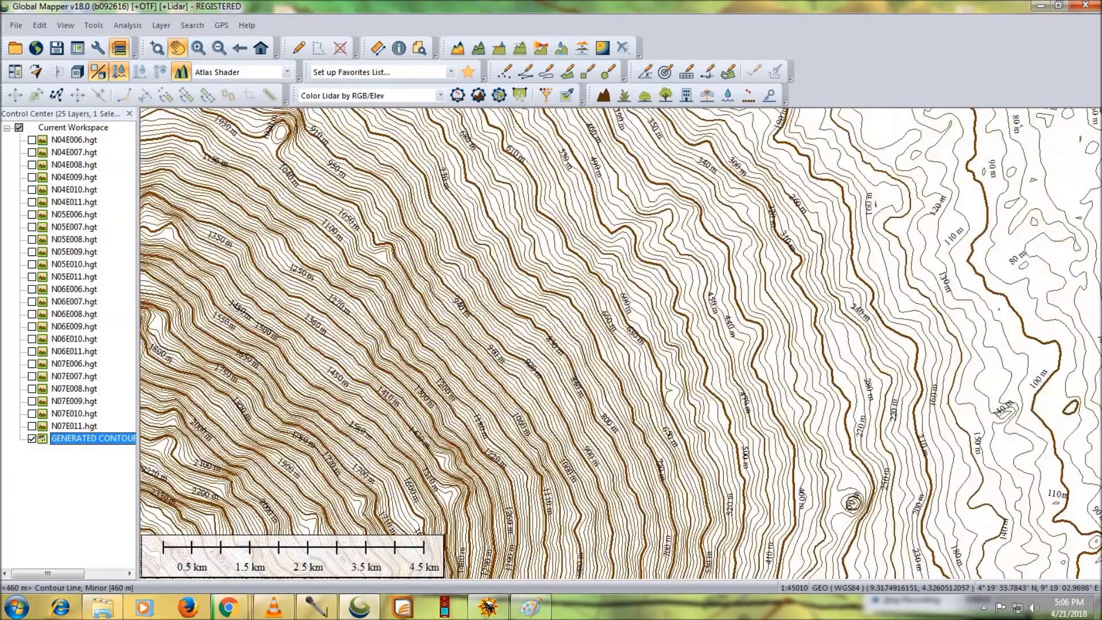
scroll(692, 278, up, 6)
drag(574, 476, 688, 238)
drag(453, 457, 738, 225)
drag(511, 428, 674, 269)
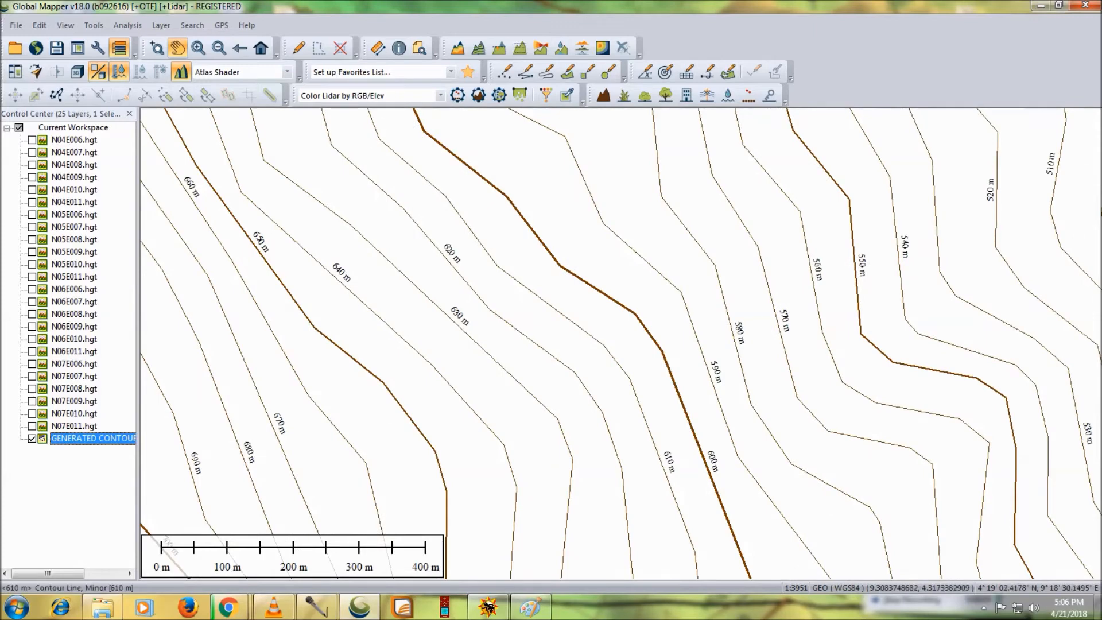
click(16, 25)
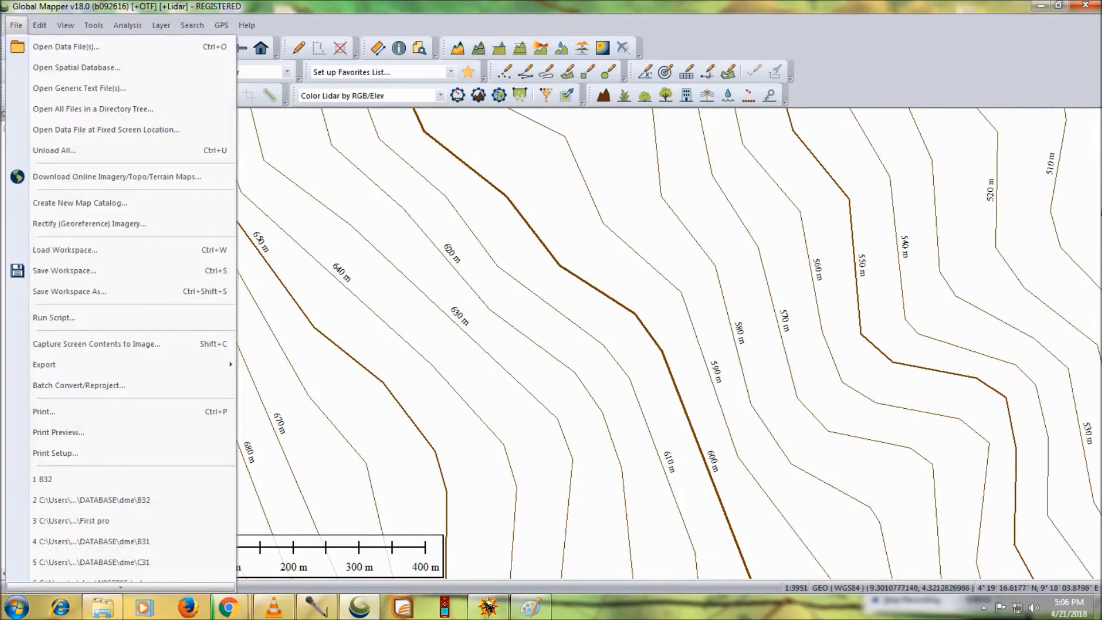
mouse_move(86, 364)
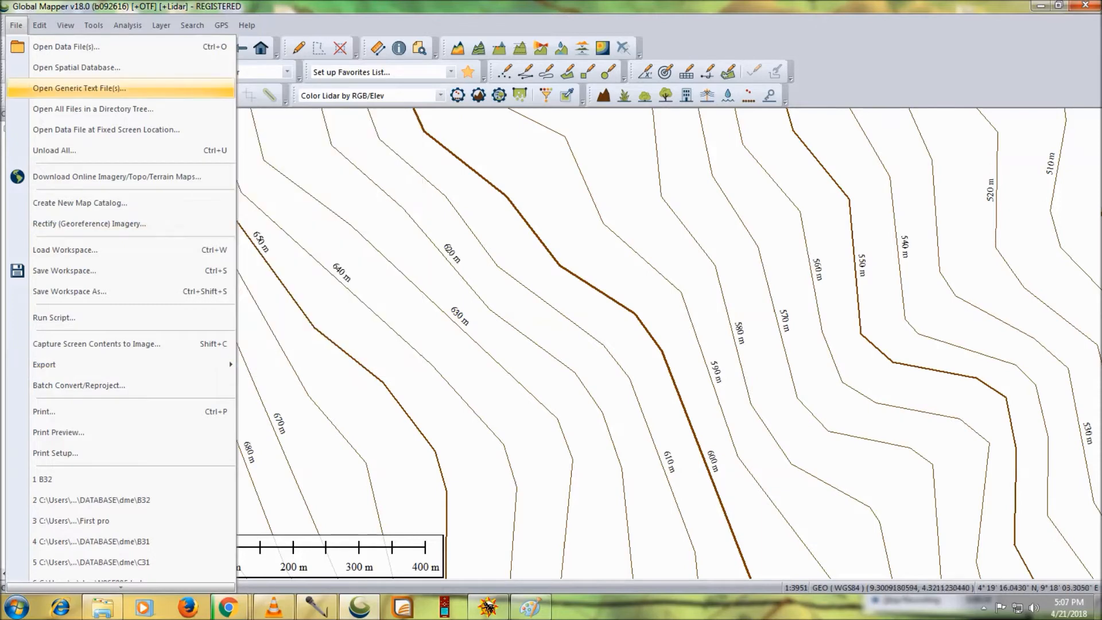
click(17, 25)
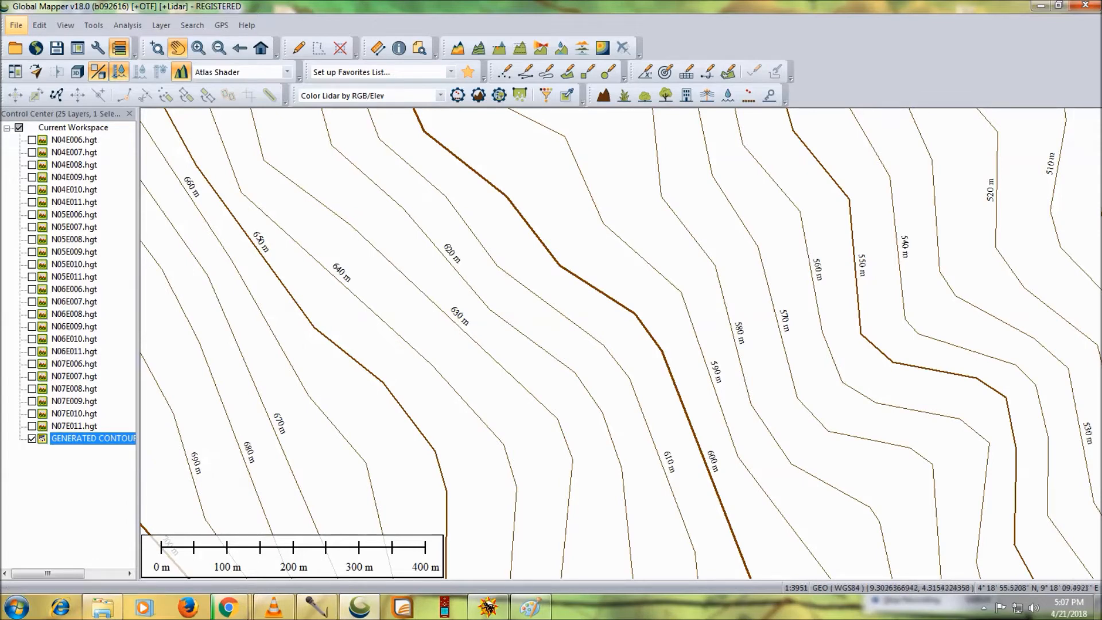
Start exporting the generated contours layer to a new file in GPX (GPS eXchange Format).
key(Delete)
right_click(105, 438)
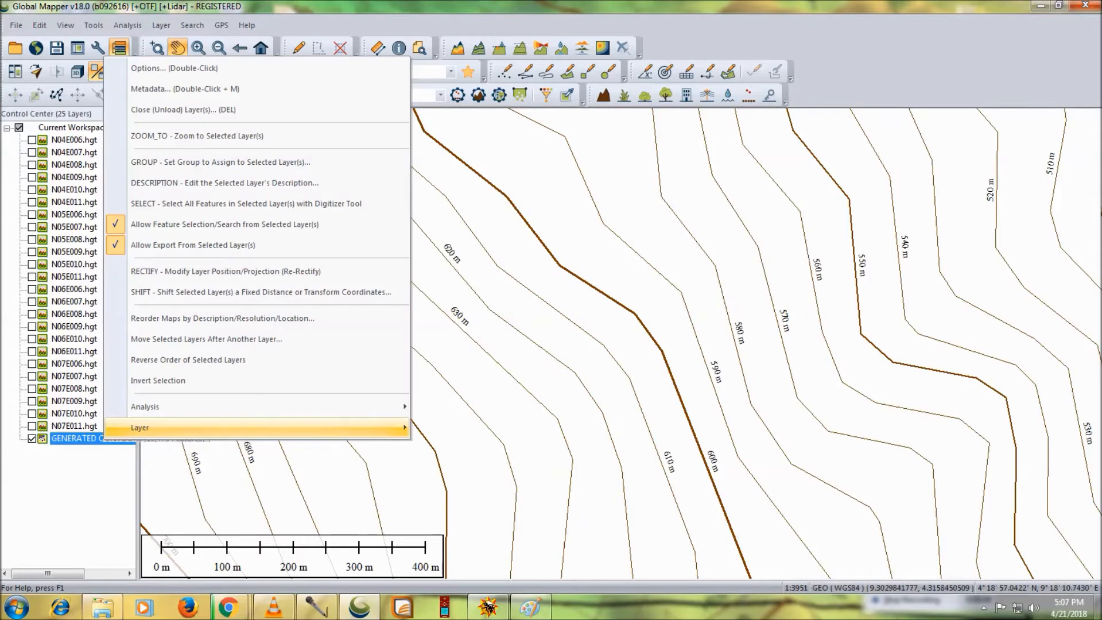
mouse_move(114, 428)
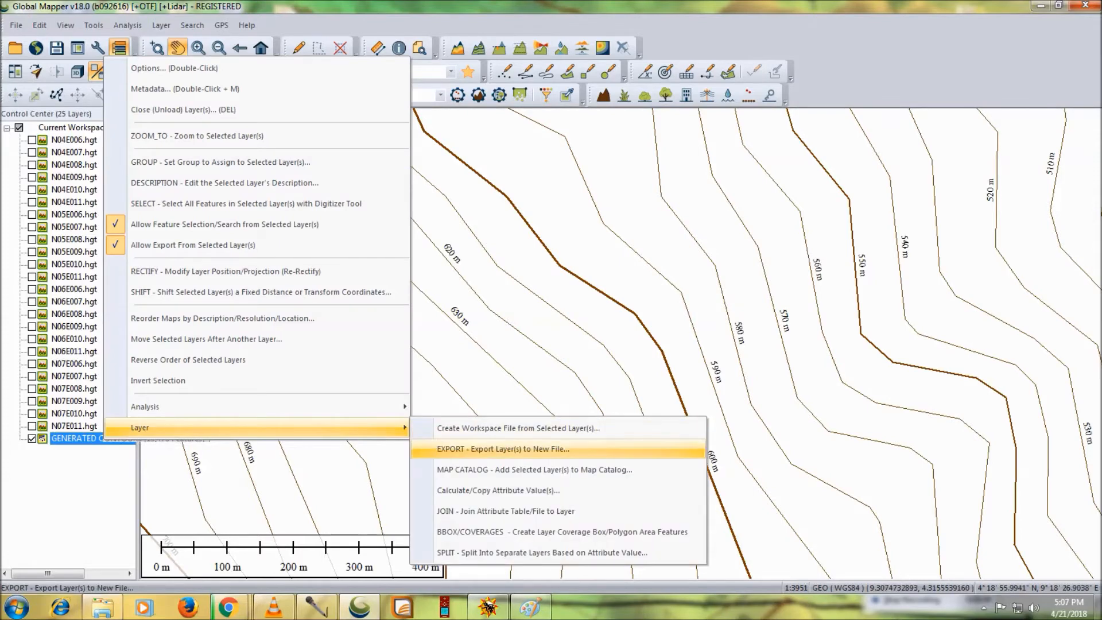
click(503, 448)
click(552, 320)
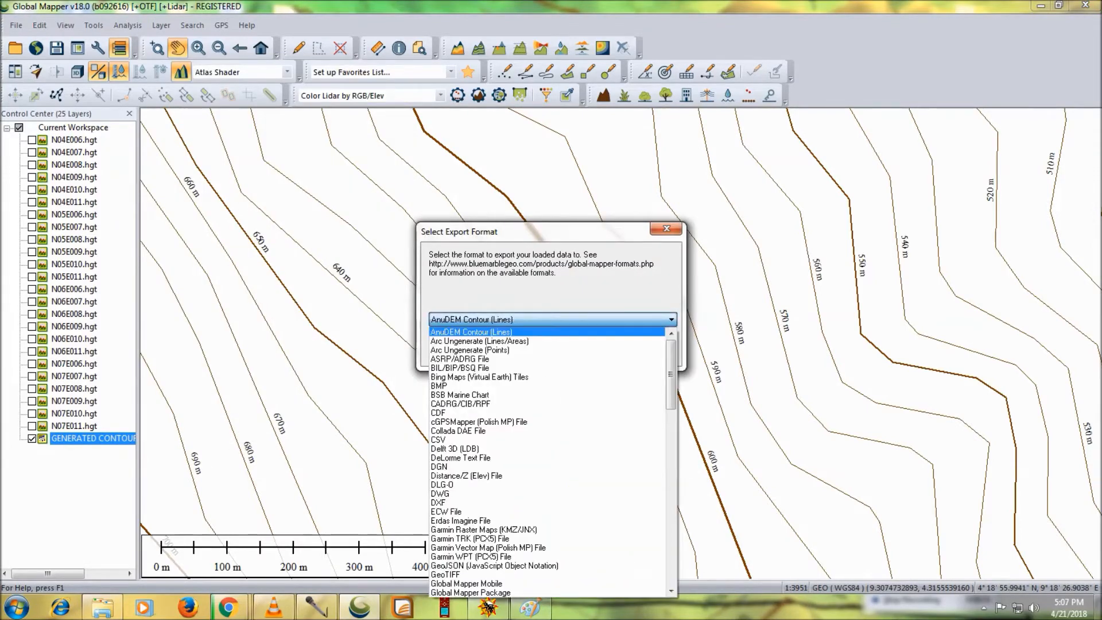
key(g)
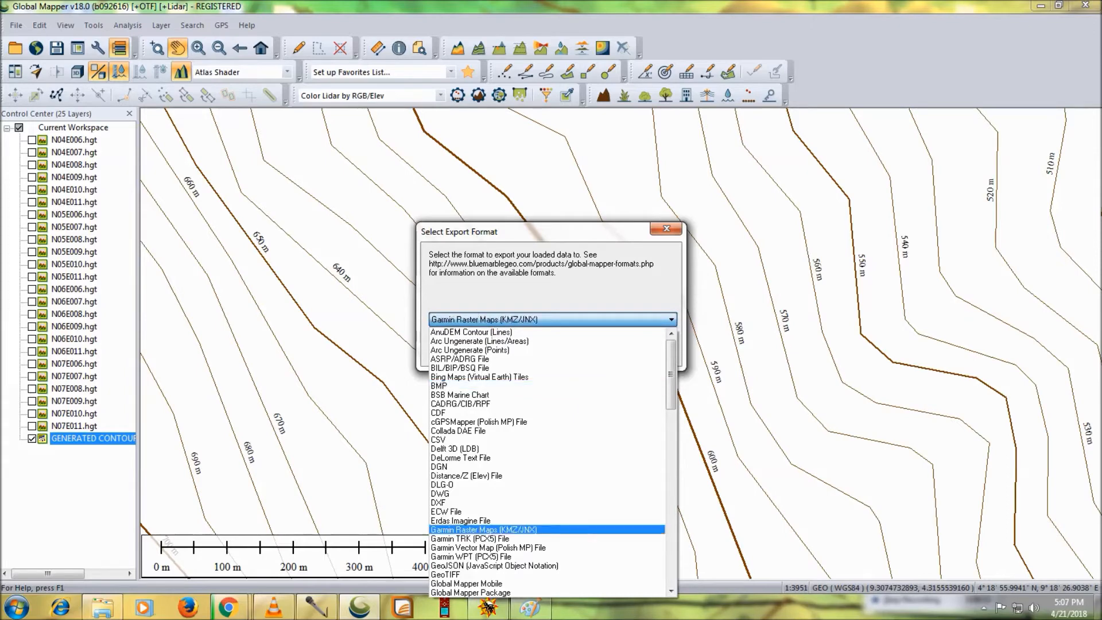
scroll(547, 565, down, 2)
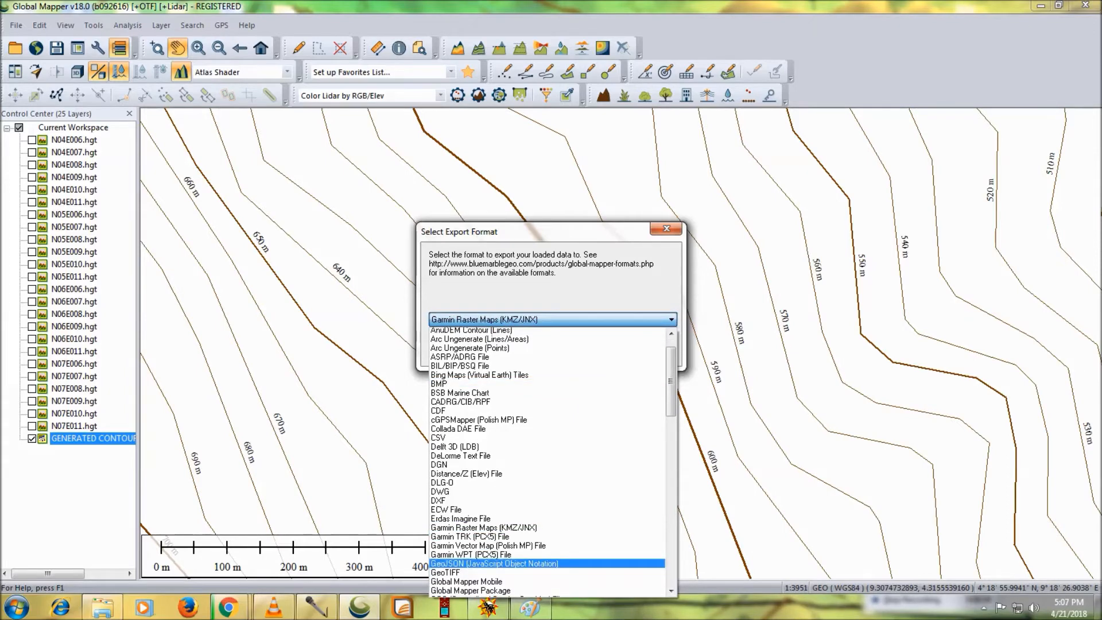
click(547, 565)
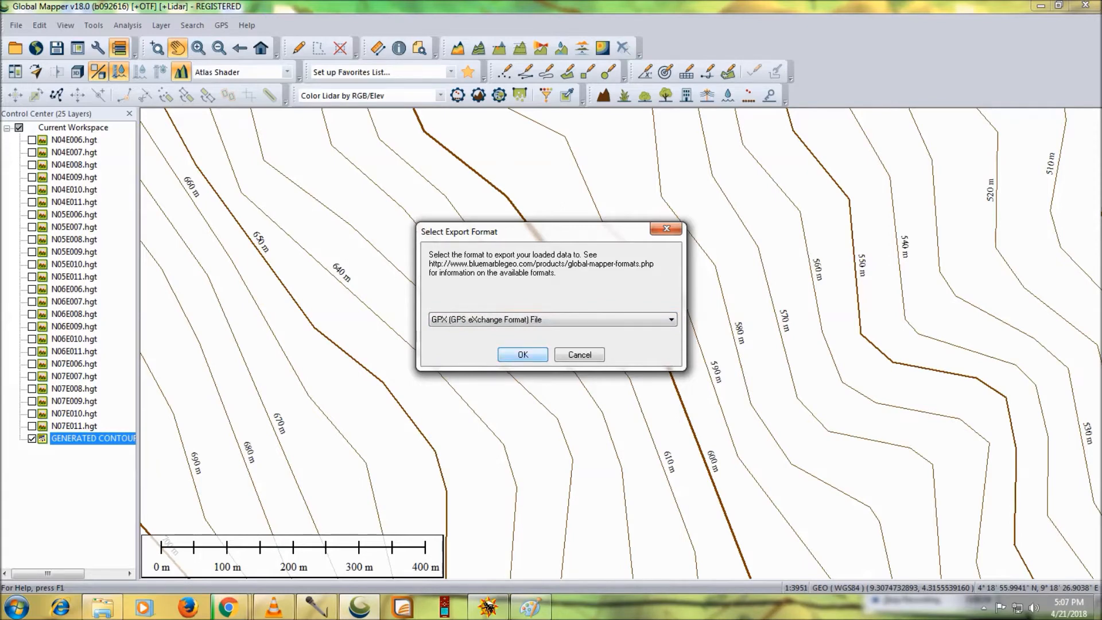
key(Return)
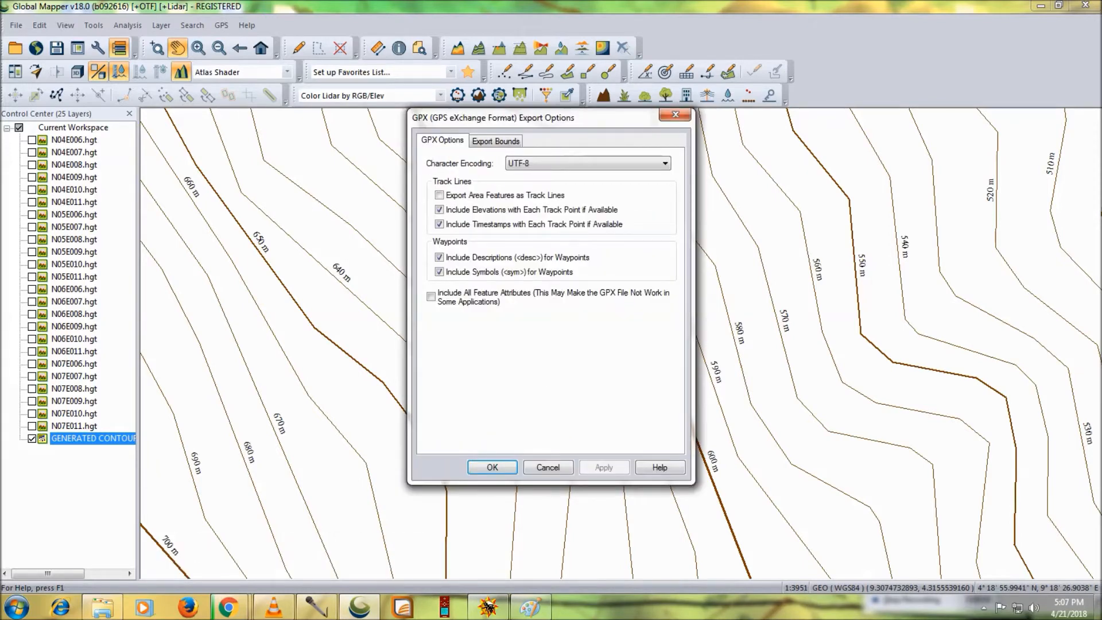
Review the GPX export bounds options and the box-selection preview of the contours at closer and wider zoom levels.
click(496, 140)
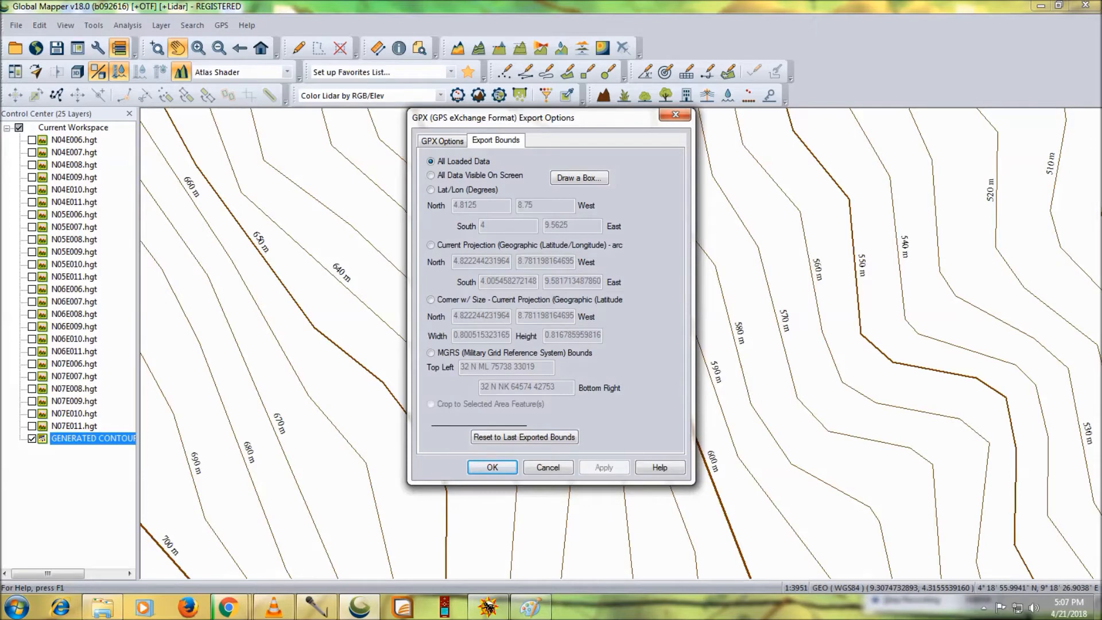
click(579, 178)
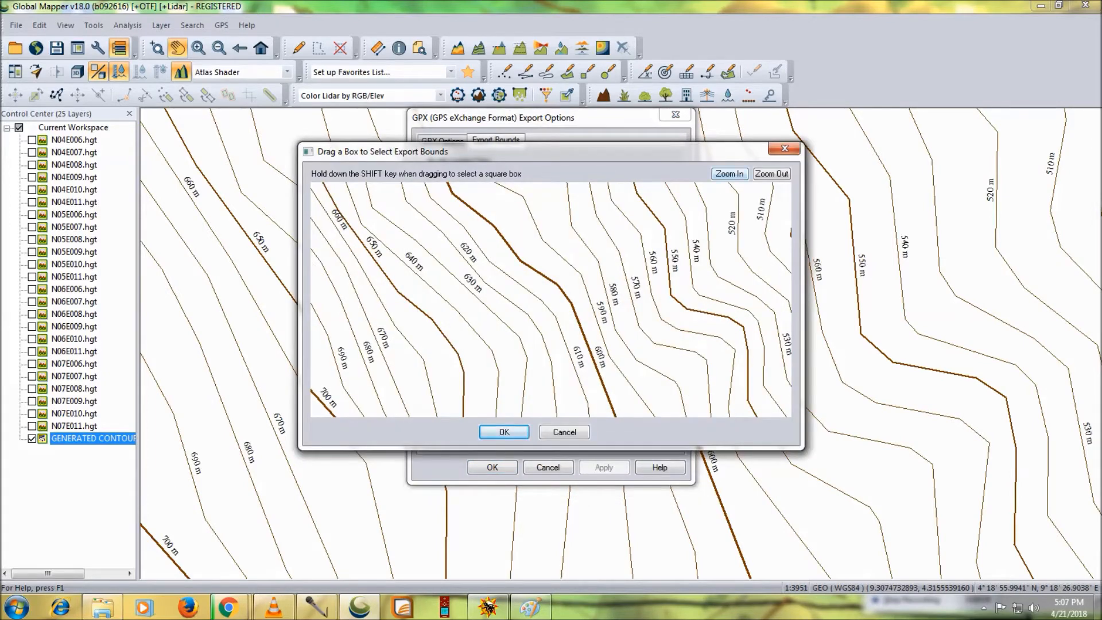
click(729, 173)
click(730, 174)
click(771, 174)
click(772, 174)
click(772, 174)
click(771, 174)
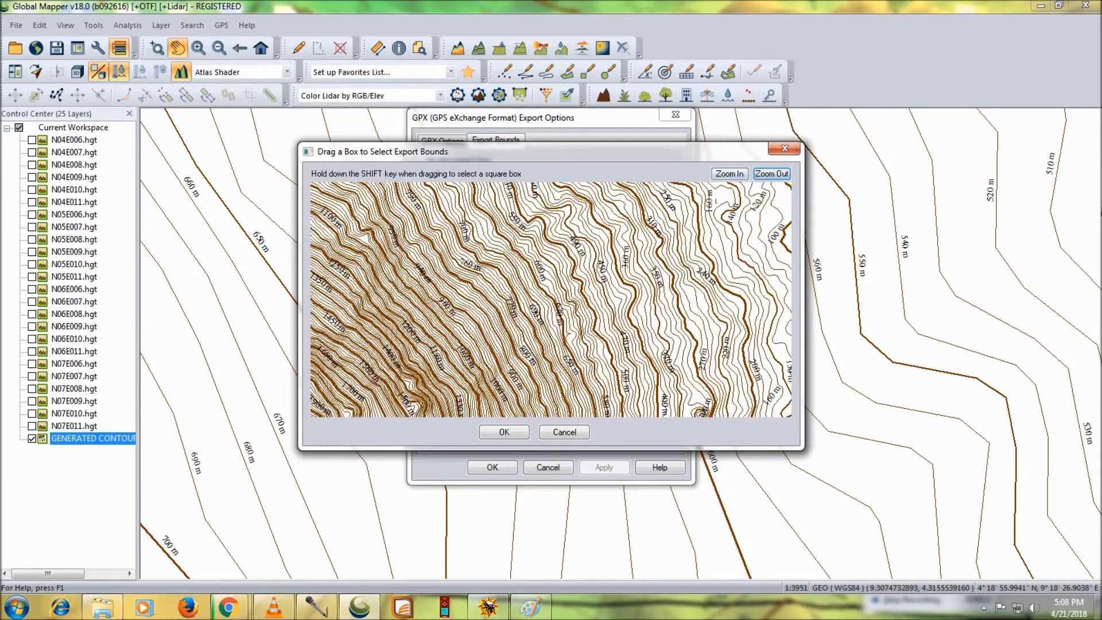
click(784, 148)
click(442, 141)
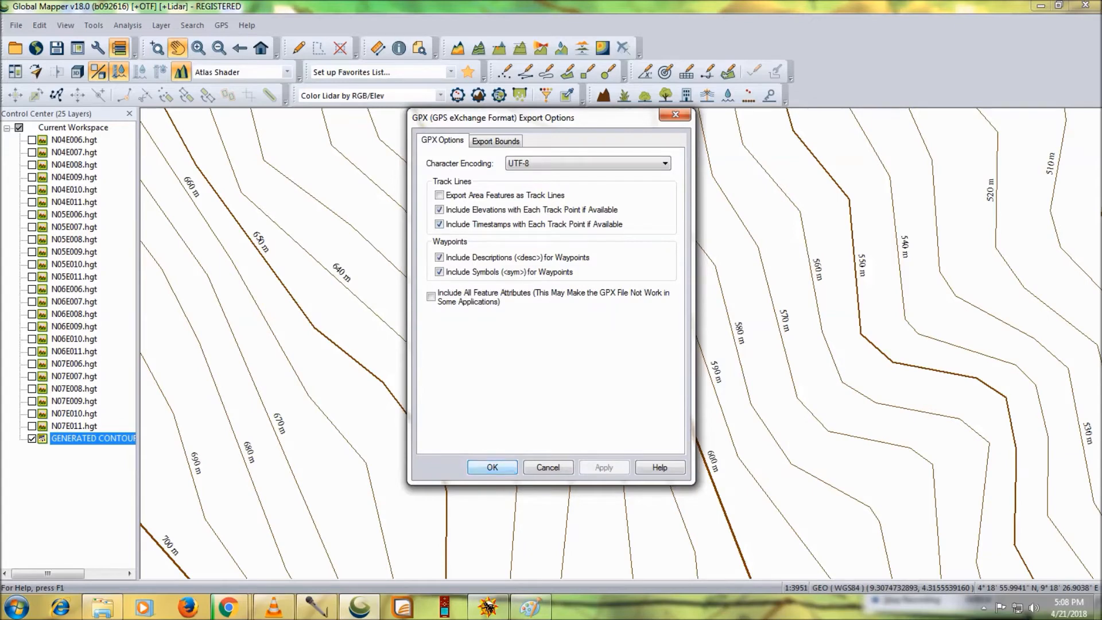
Accept the GPX export options and save the contours to the Desktop as "Contour lines" in GPX format.
click(492, 467)
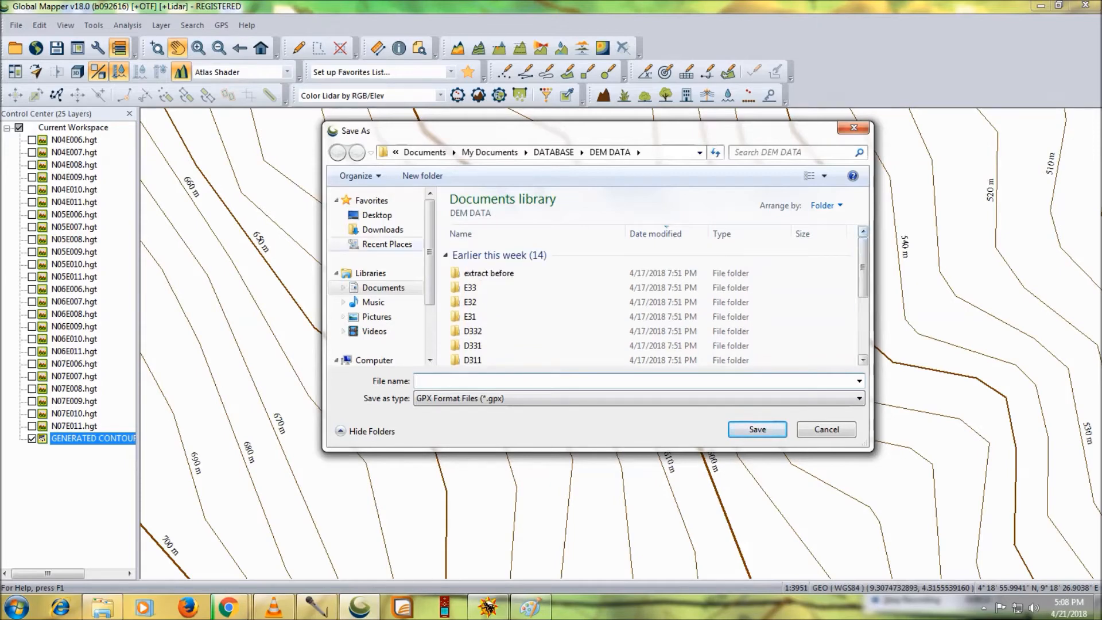
click(376, 214)
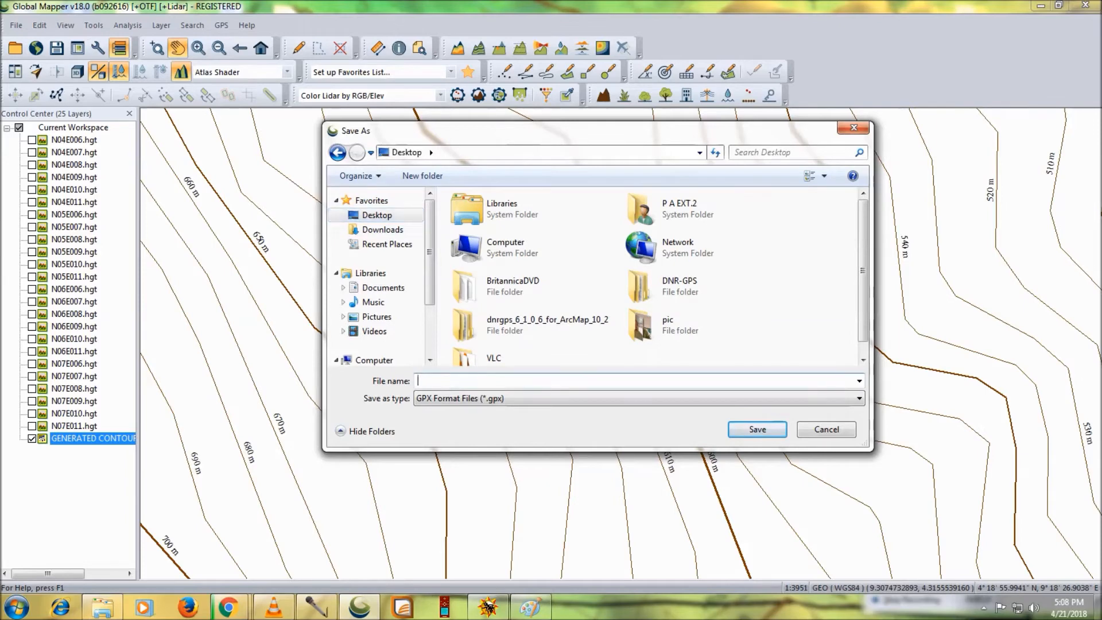
scroll(862, 281, down, 1)
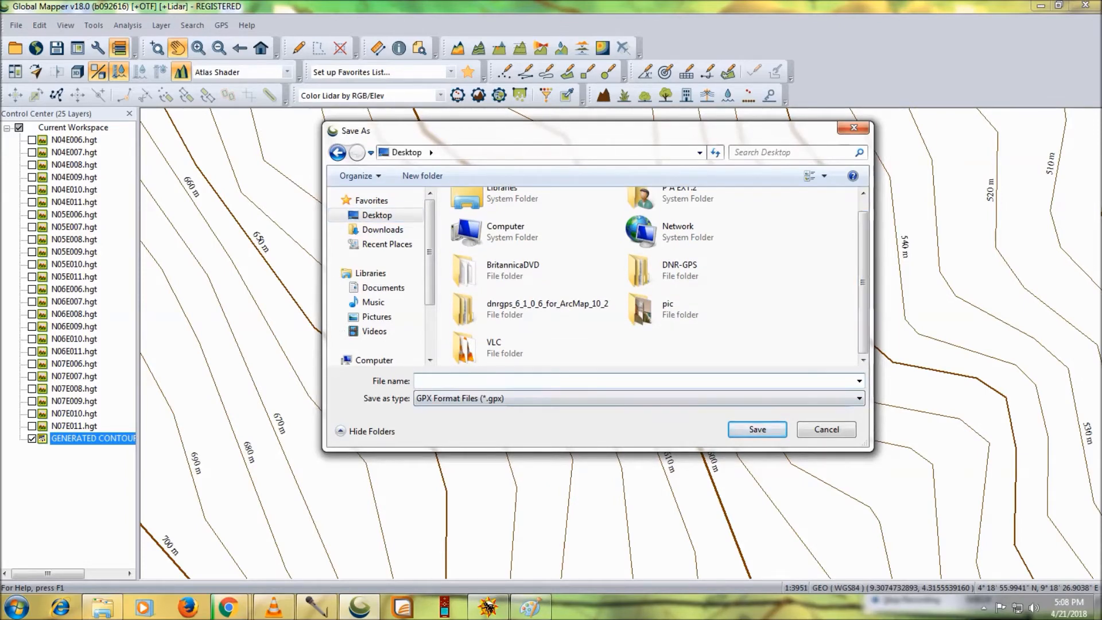
text(c)
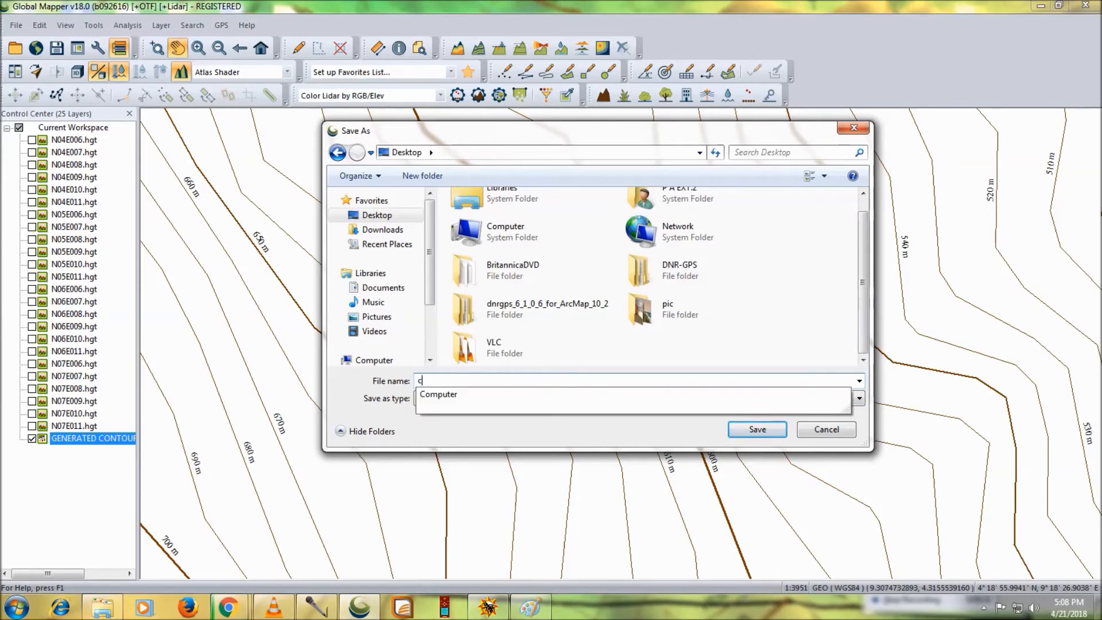
key(BackSpace)
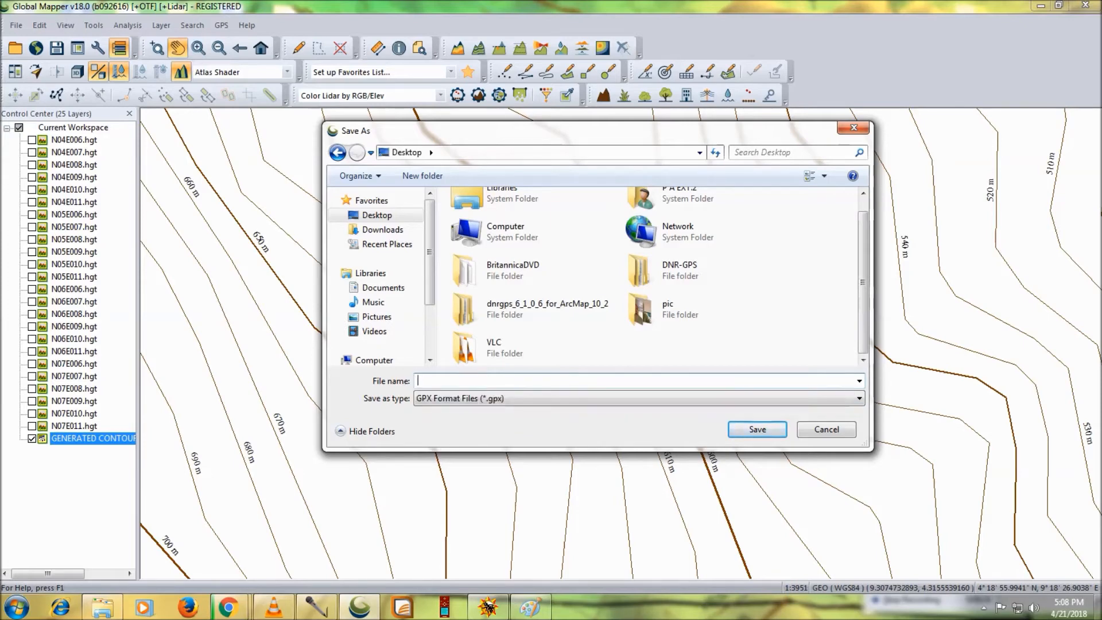
text(C)
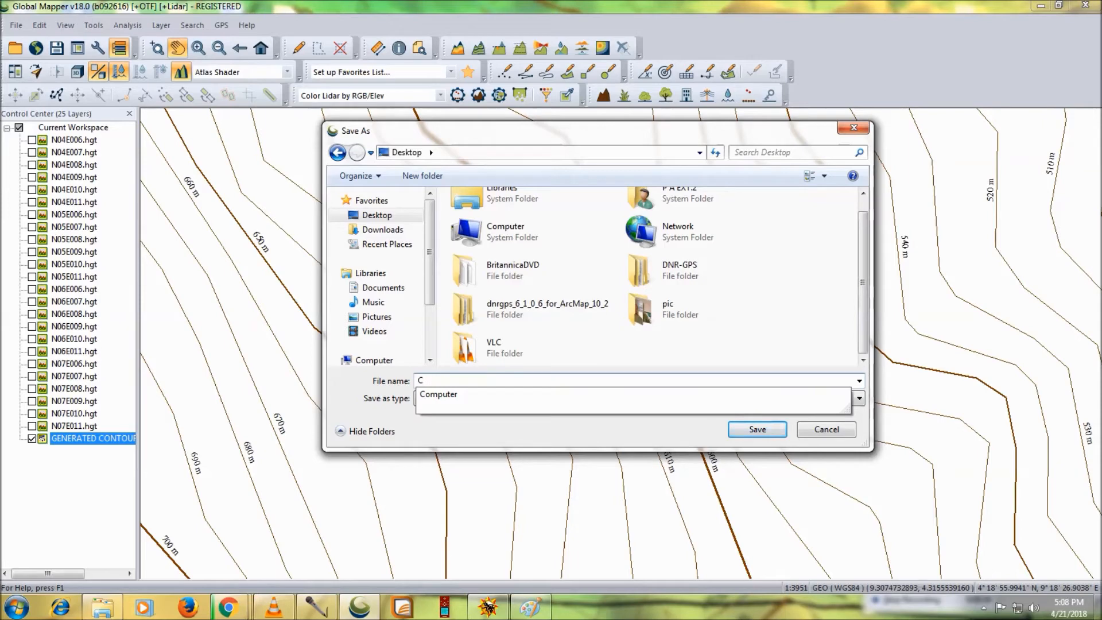
text(ontou)
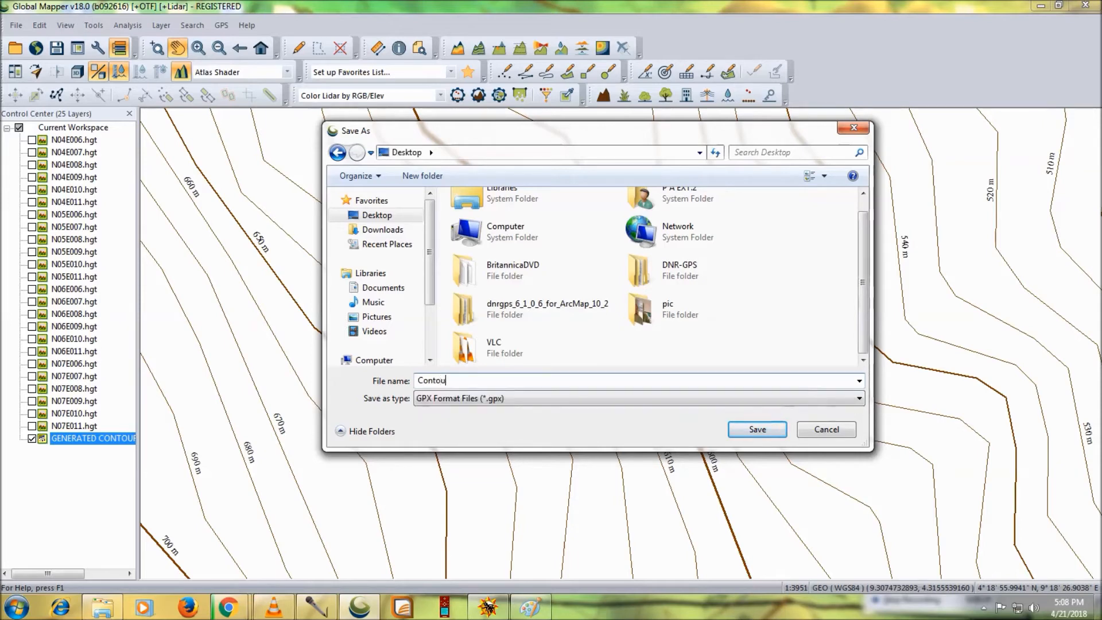
text(r lines)
key(Return)
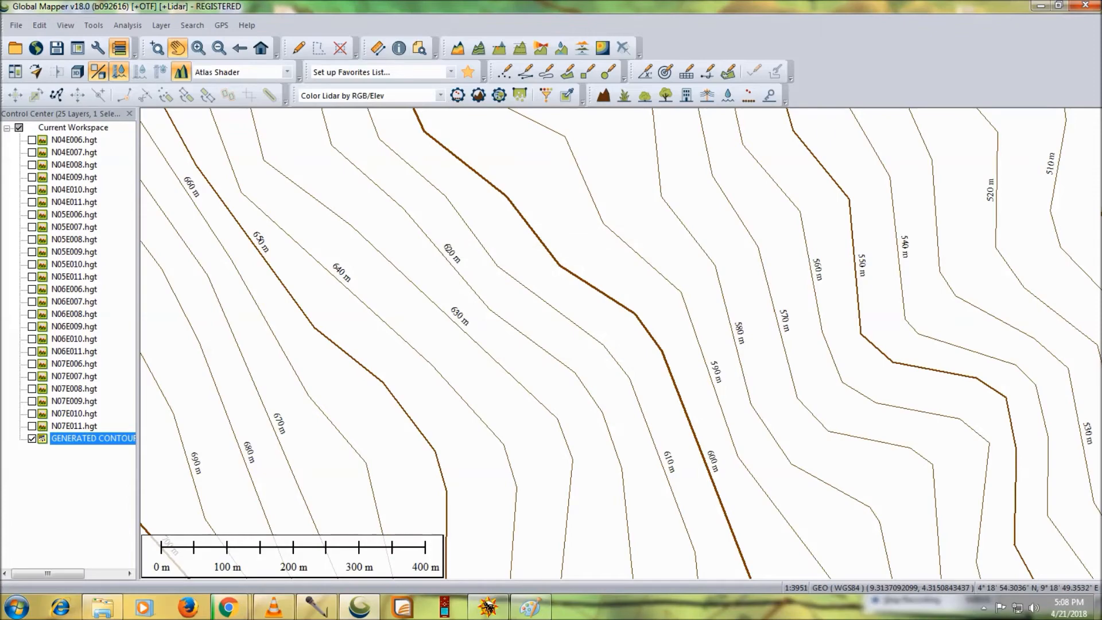
Switch to the refreshed desktop and open the exported Contour lines file in GPS TrackMaker.
click(1097, 606)
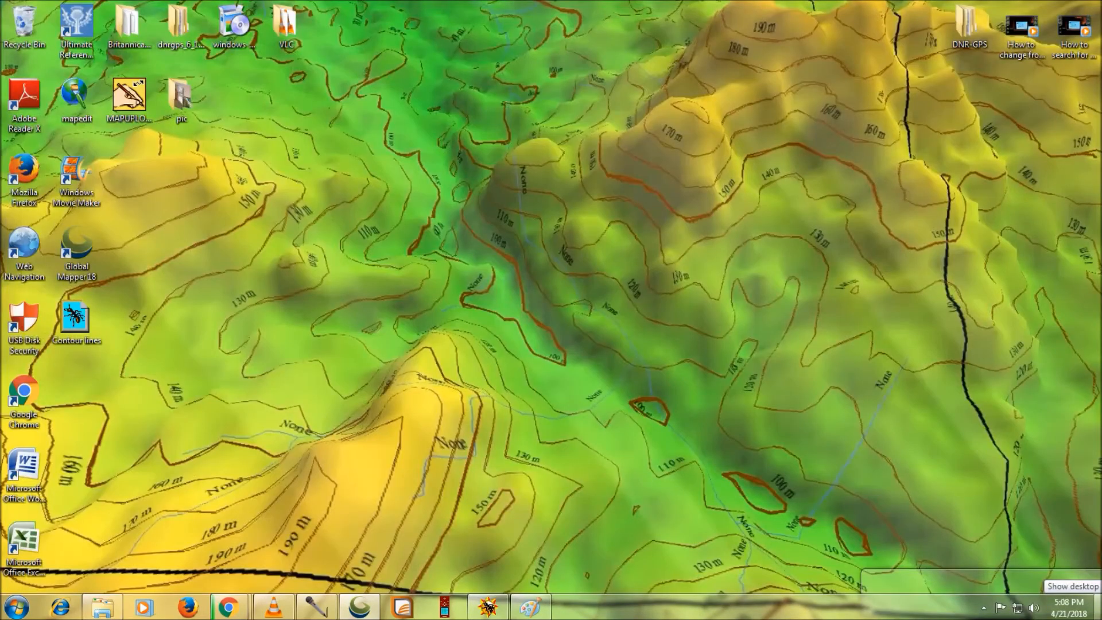
right_click(281, 191)
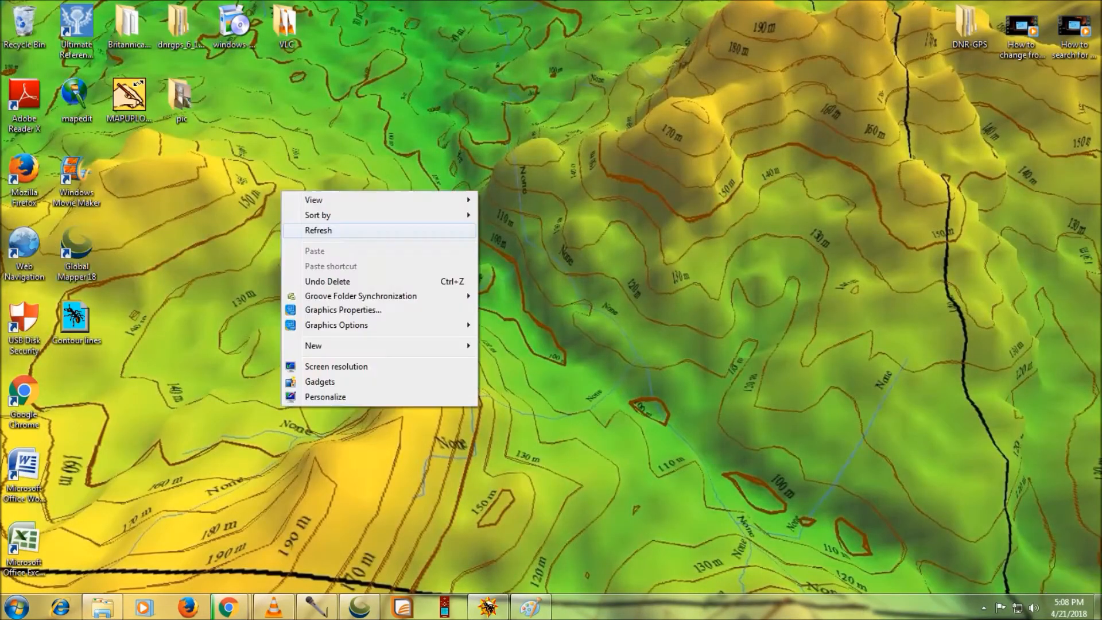
click(318, 230)
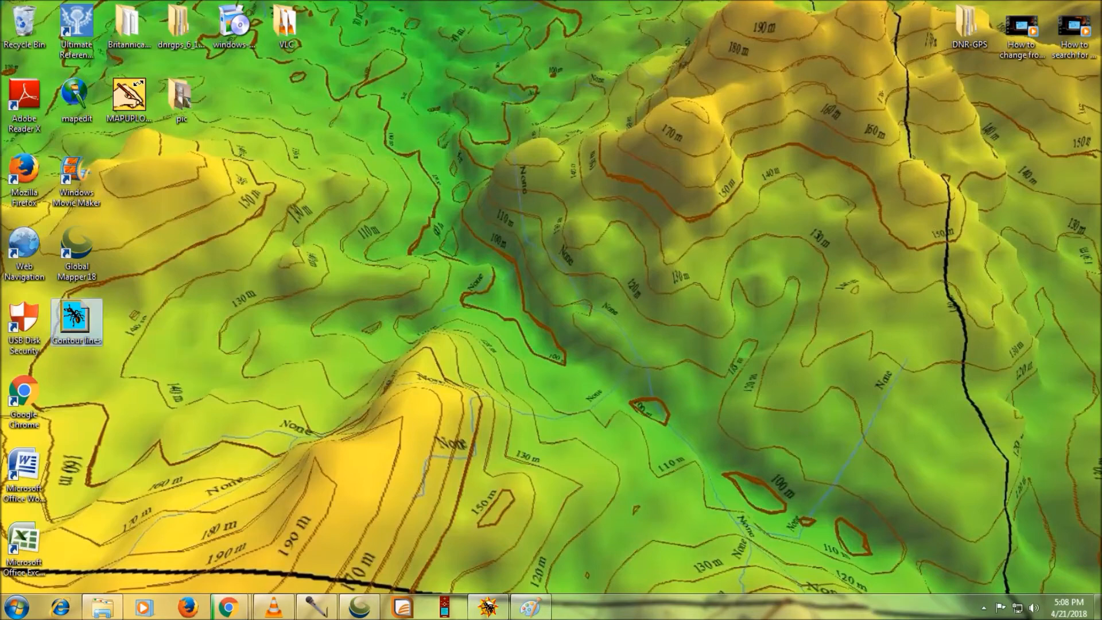
double_click(74, 321)
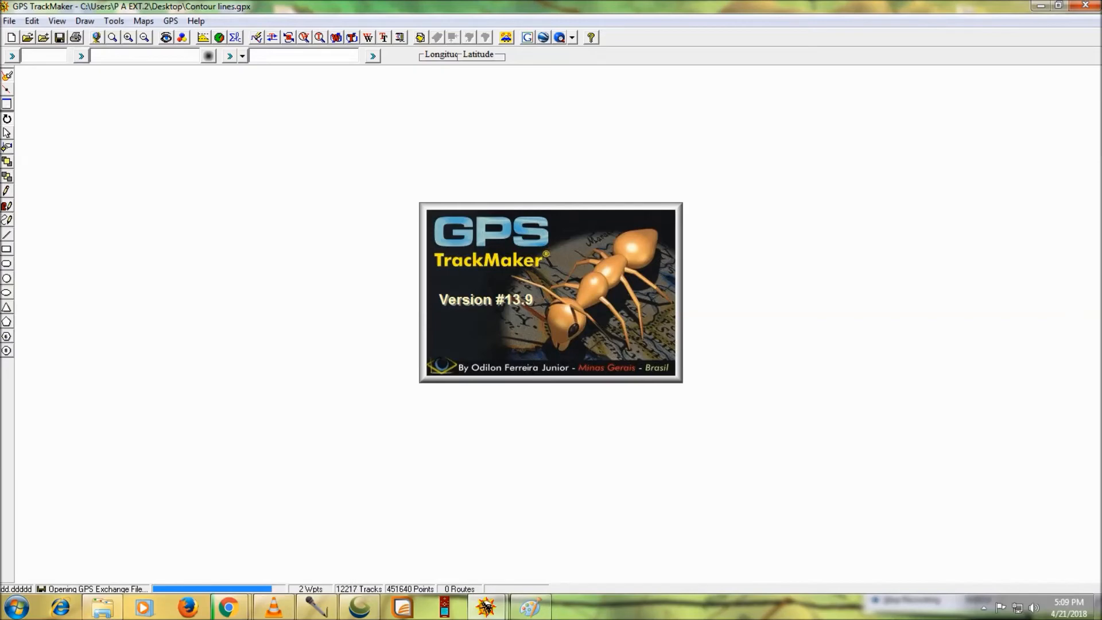
Examine the exported contours, from the wide coastal area down to the labeled elevation lines on the mountain's northern slopes.
scroll(581, 256, up, 2)
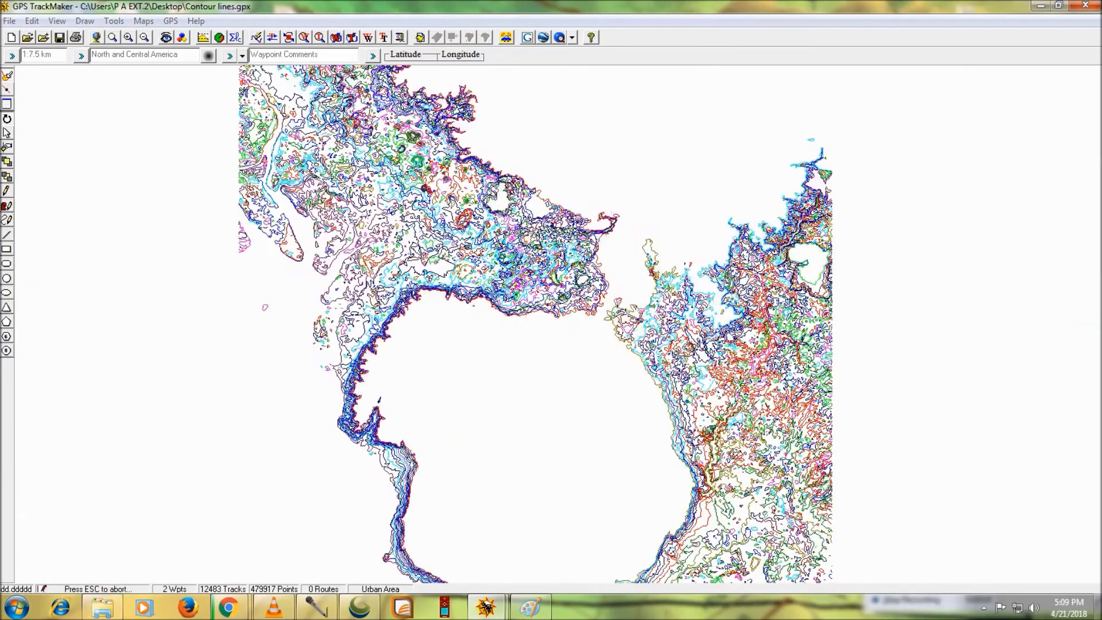
scroll(573, 253, up, 1)
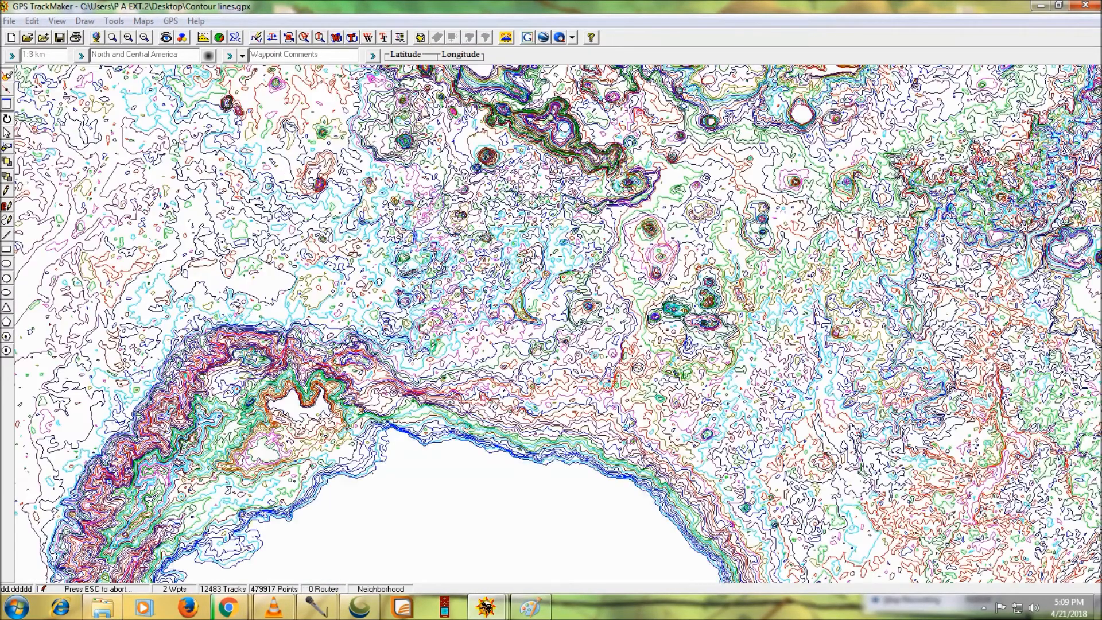
scroll(574, 252, up, 3)
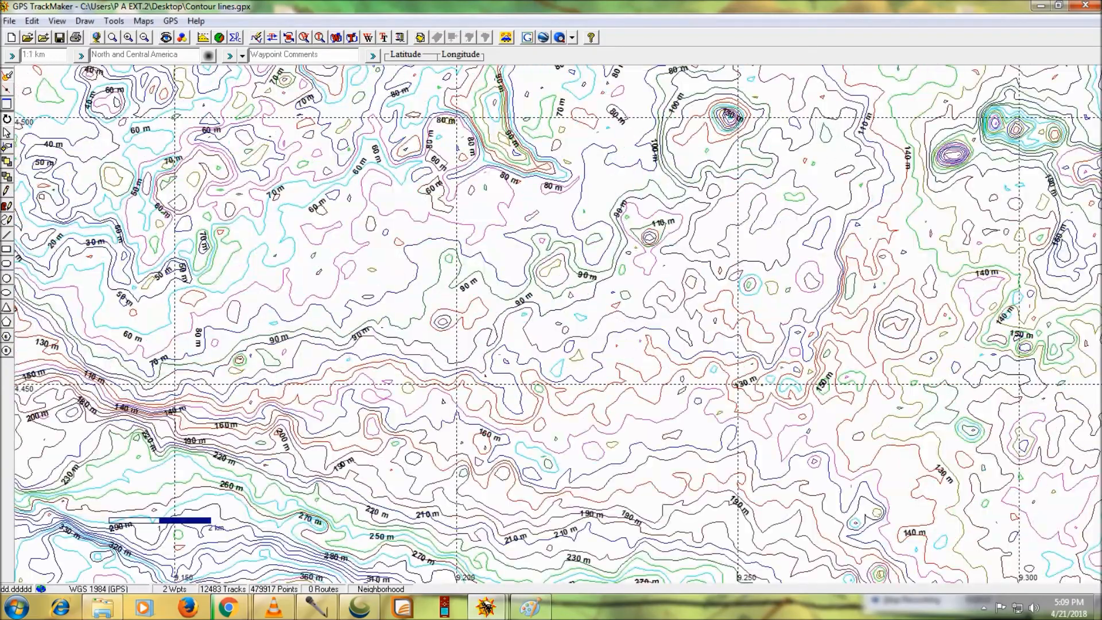
scroll(574, 252, up, 1)
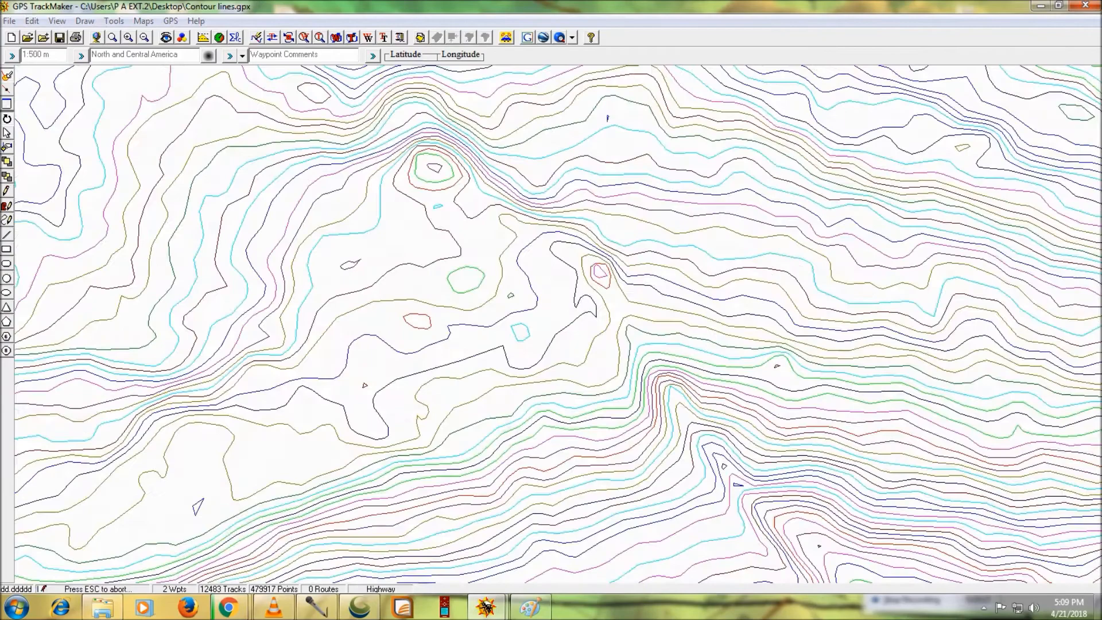
drag(425, 303, 515, 177)
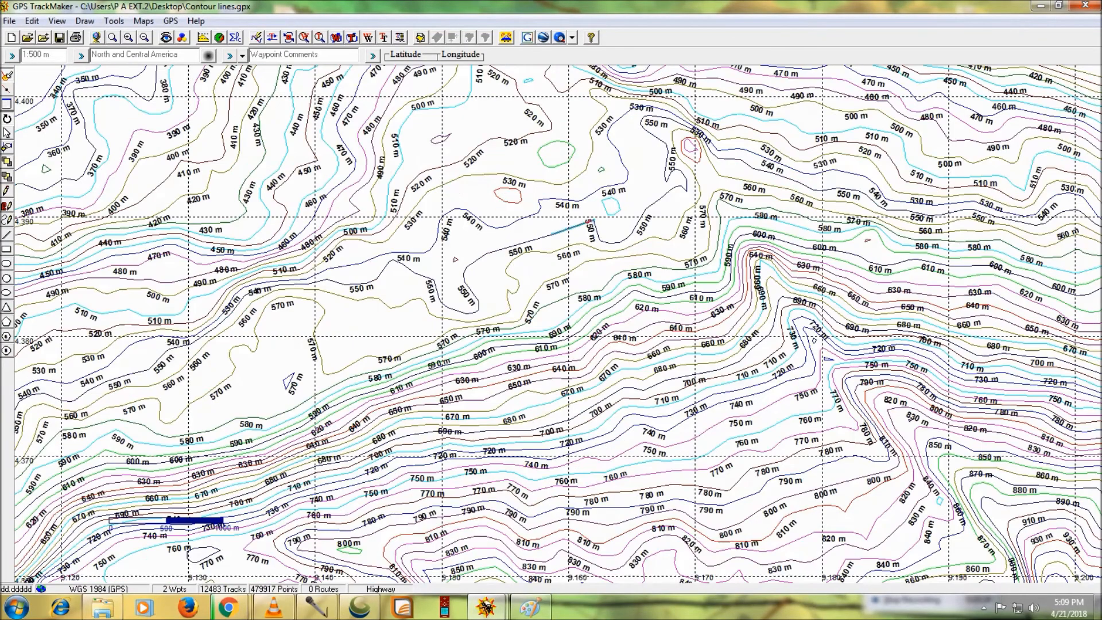
scroll(560, 253, up, 1)
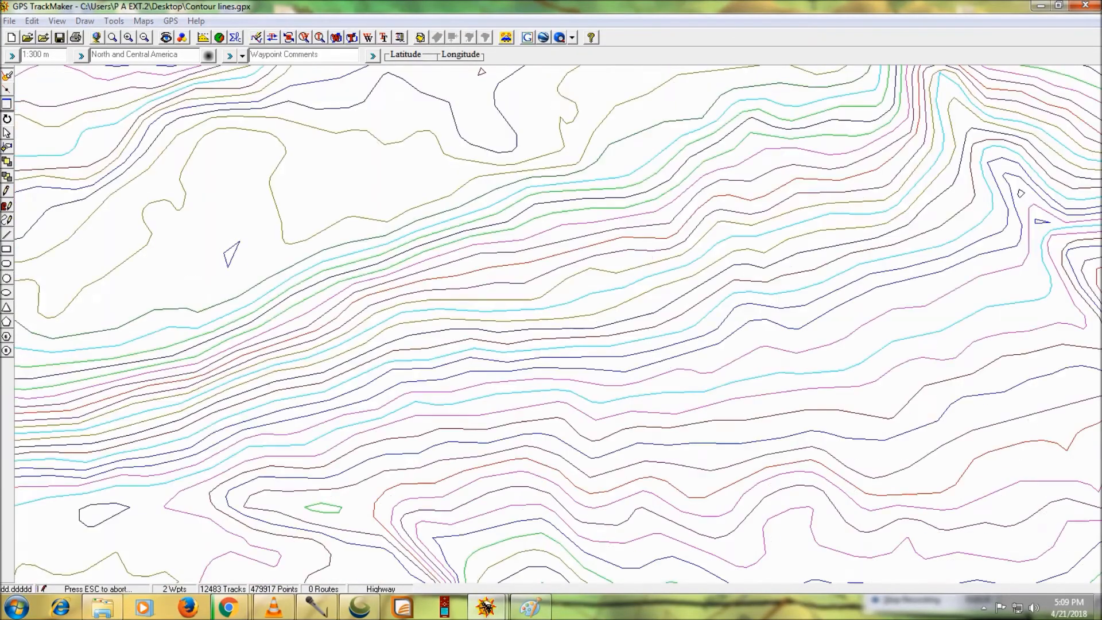
scroll(559, 253, down, 1)
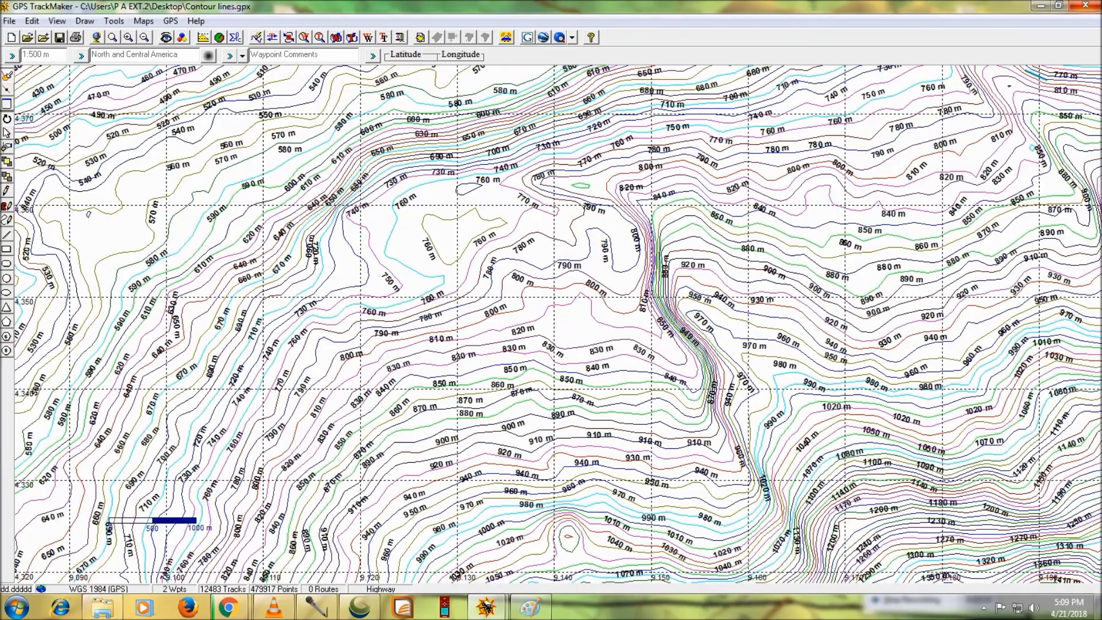
Switch back to Global Mapper and turn on all workspace layers so the elevation tiles display with the contours.
click(1040, 6)
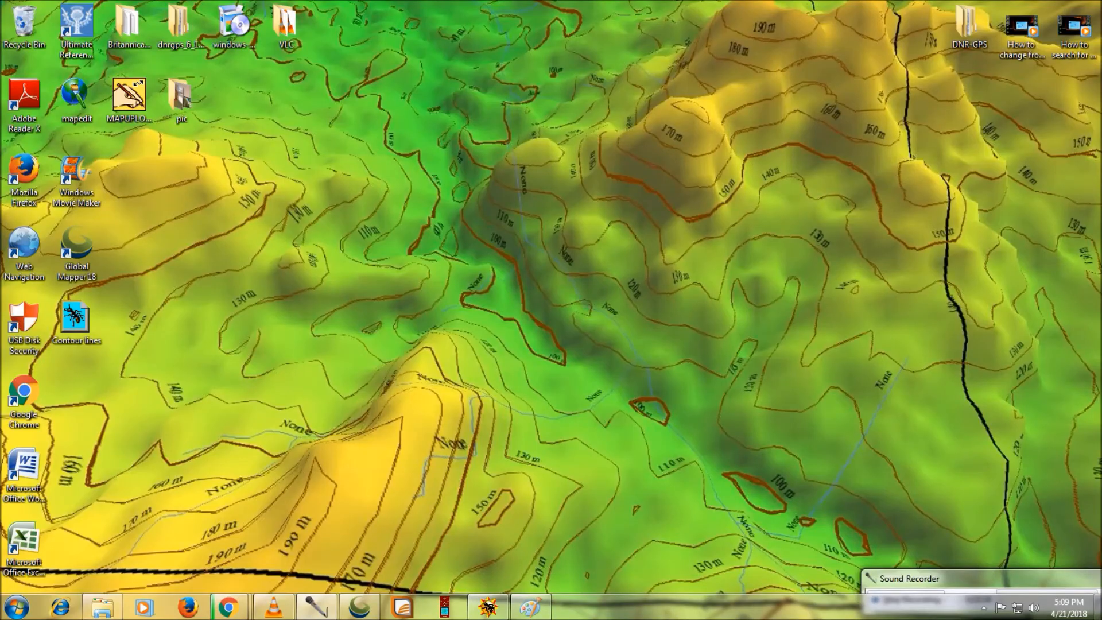
click(359, 607)
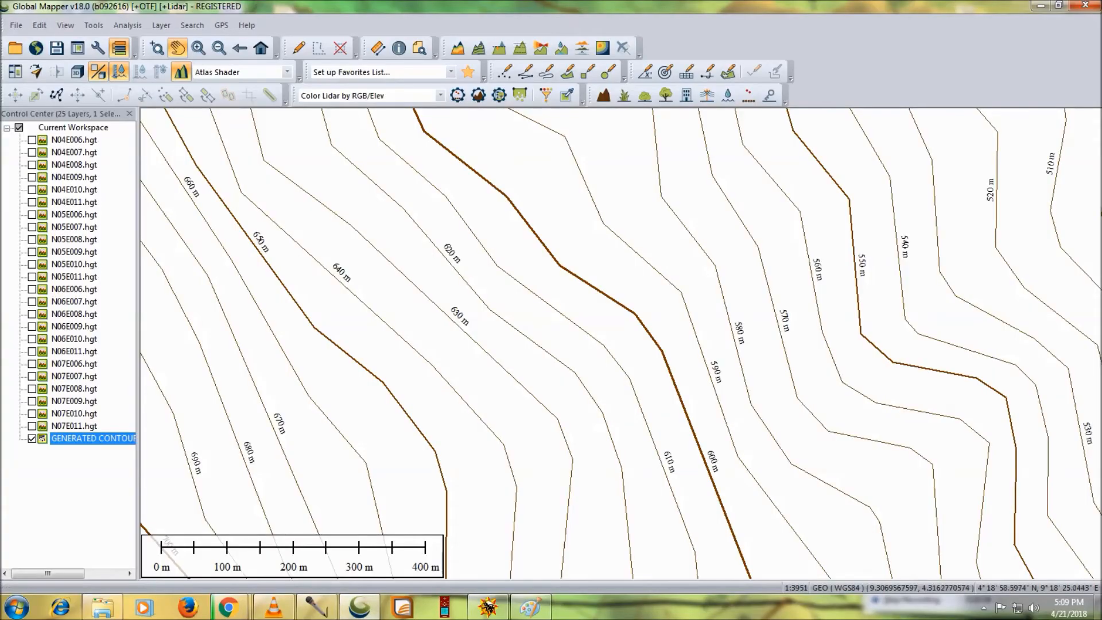
scroll(462, 508, down, 5)
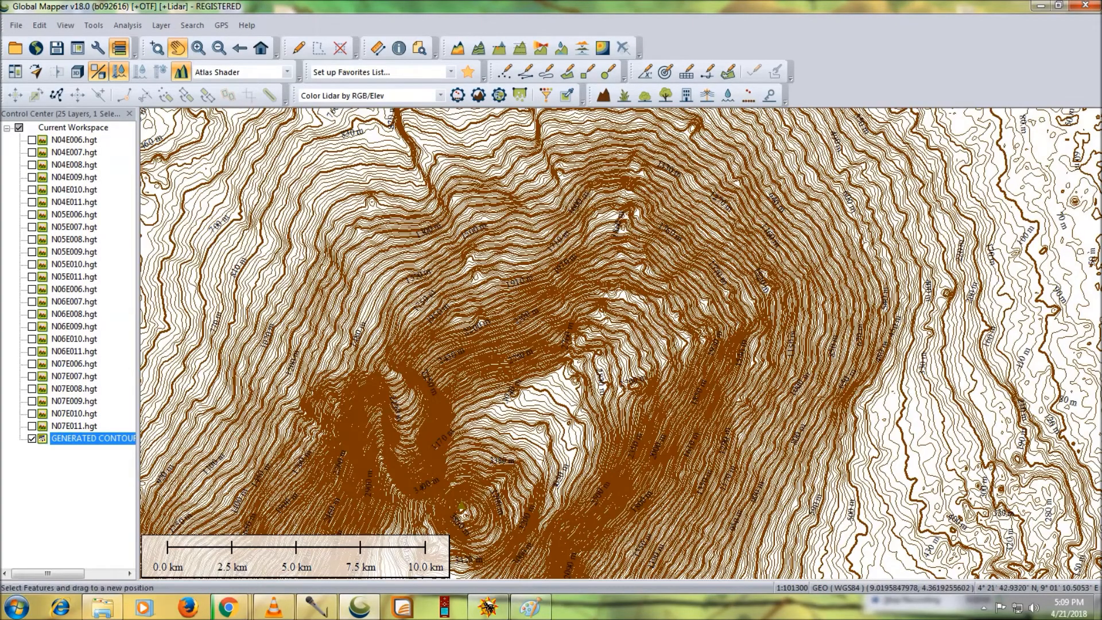
click(19, 128)
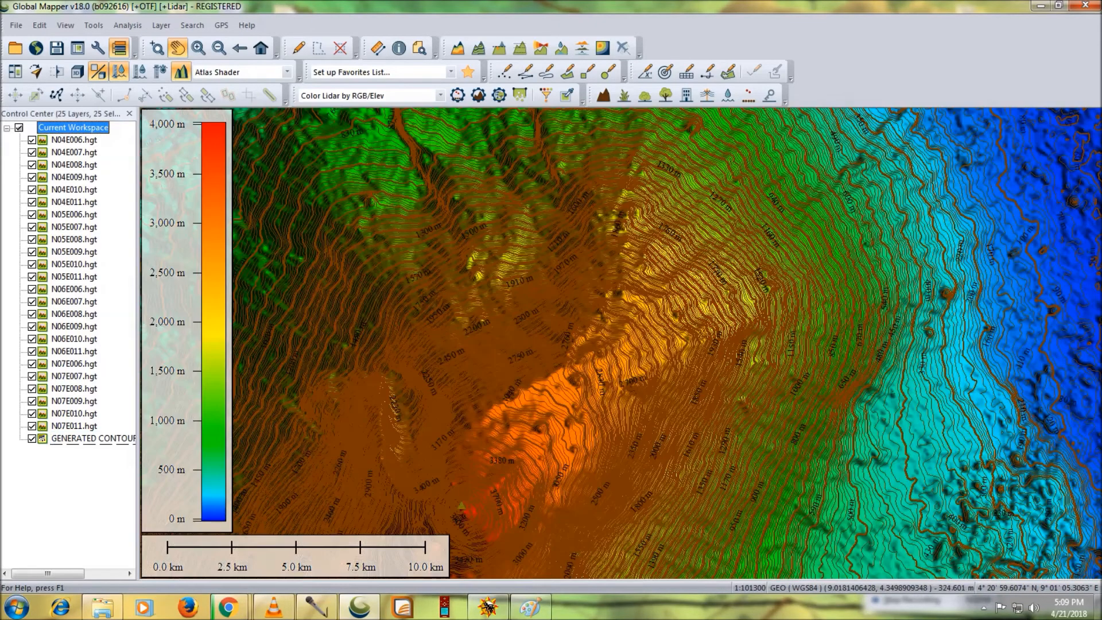
Inspect the contour lines over the shaded terrain along the mountain's southeastern slopes, both close up and from farther out.
drag(797, 485, 635, 363)
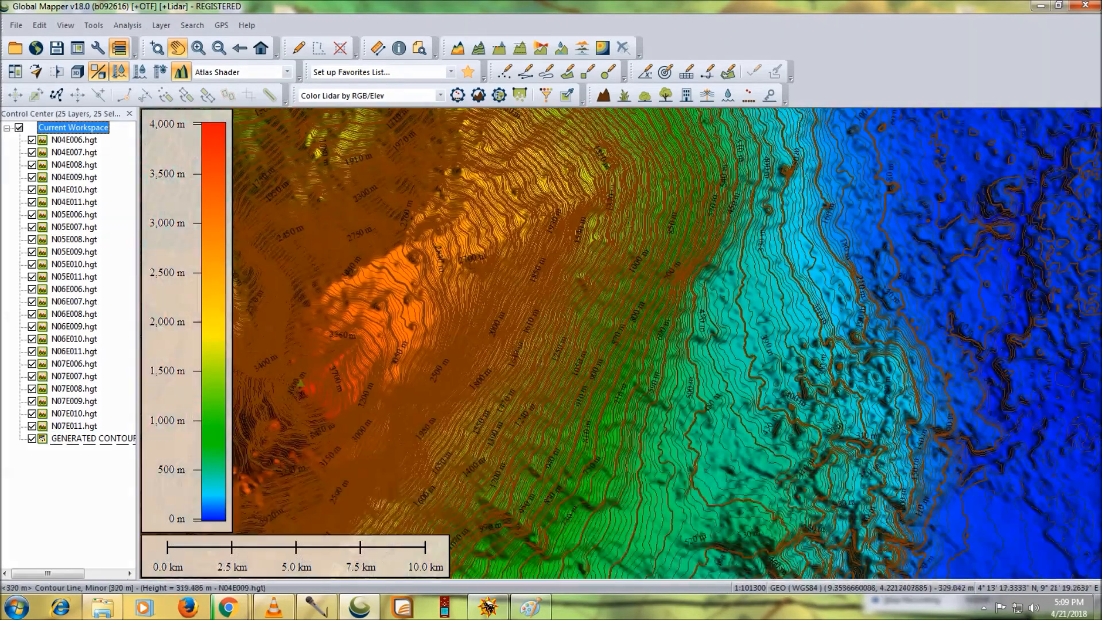
scroll(714, 413, up, 4)
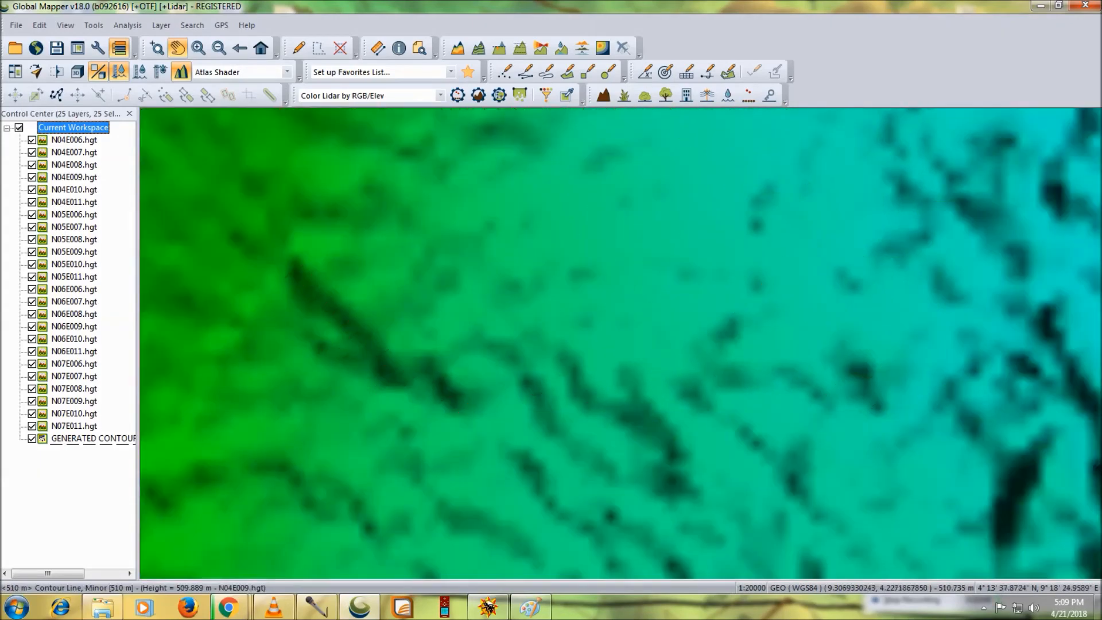
drag(789, 425, 726, 313)
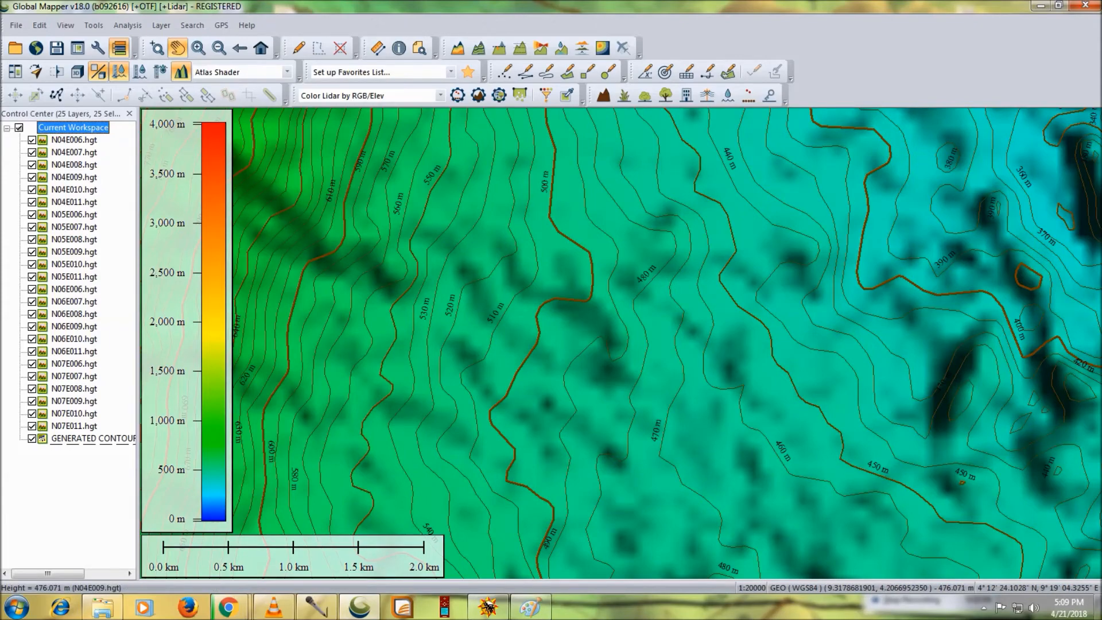
scroll(665, 343, down, 4)
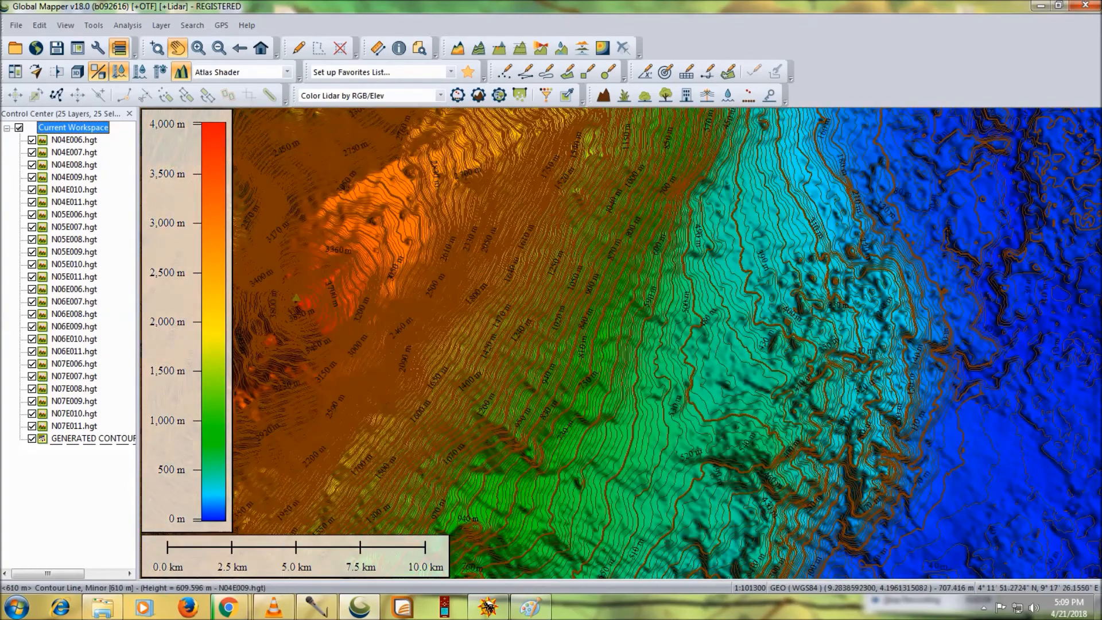
drag(615, 358, 704, 281)
drag(462, 403, 584, 505)
scroll(1019, 414, up, 6)
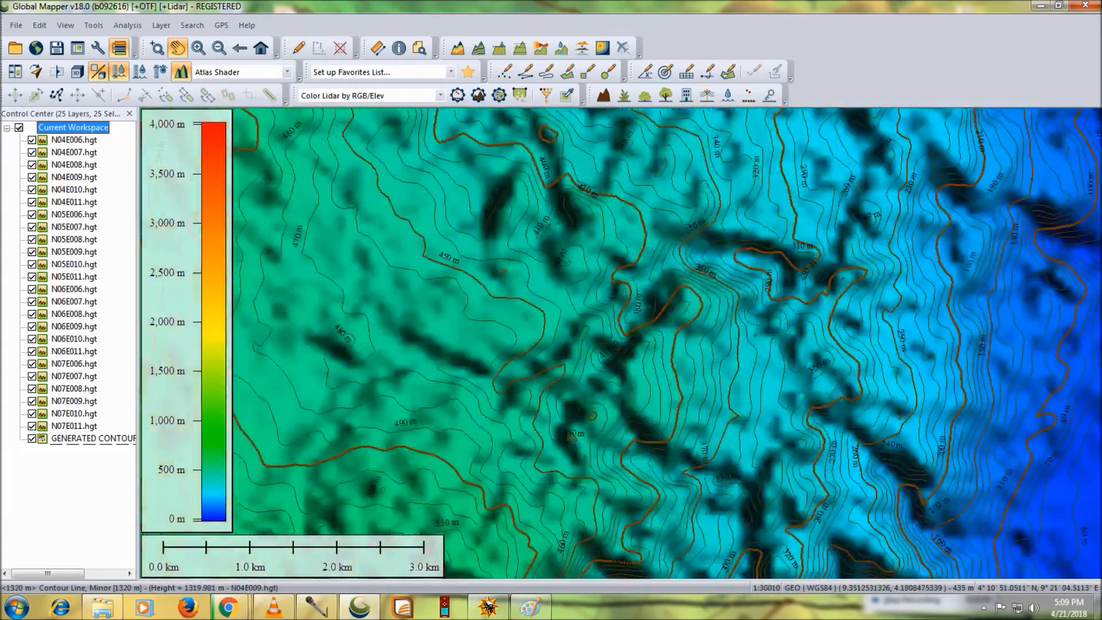